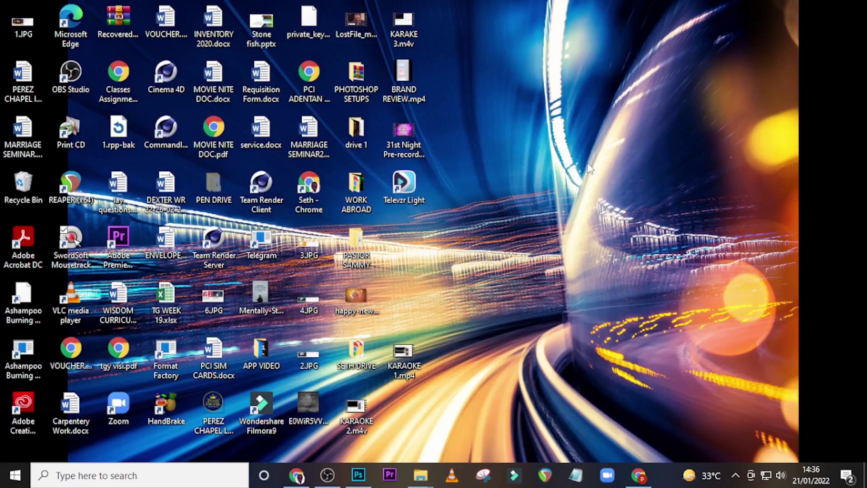
- Open the image dl.beatsnoop.com-1642775687.jpg from the U78 folder in Photoshop
{"action": "mouse_move", "coordinate": [421, 475]}
{"action": "left_click", "coordinate": [298, 415]}
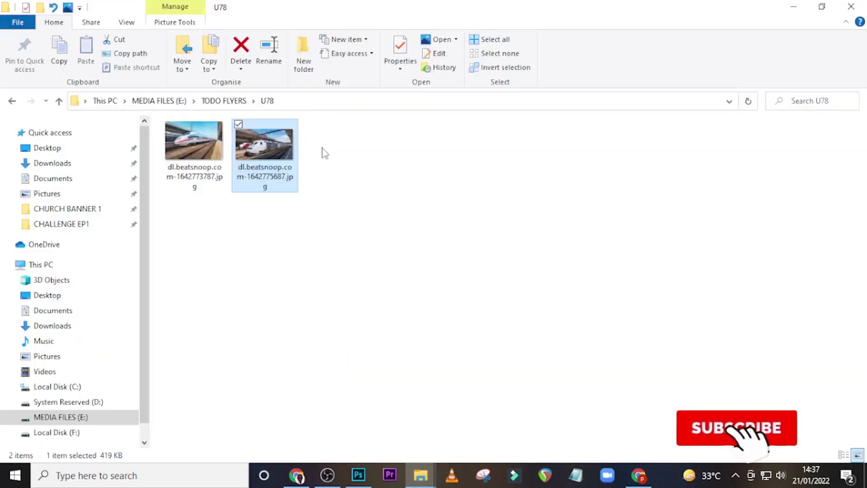
{"action": "left_click_drag", "start_coordinate": [253, 156], "coordinate": [417, 271]}
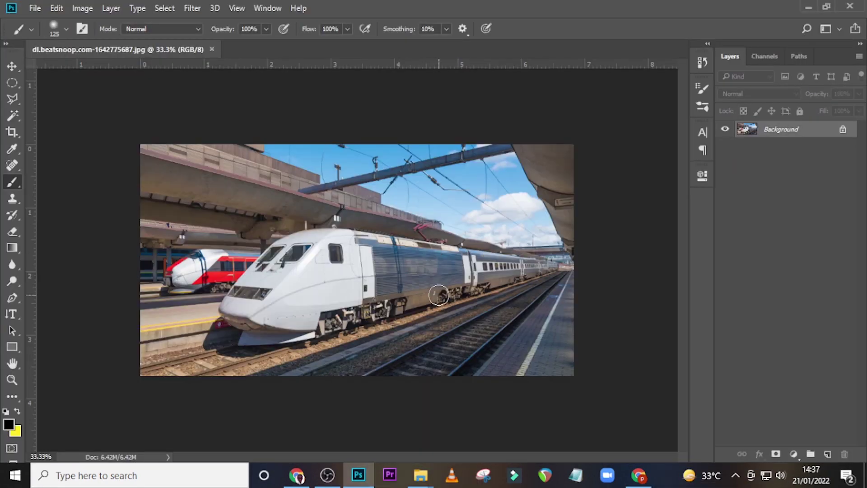
- Duplicate the Background layer of the train photo
{"action": "key", "text": "ctrl+plus"}
{"action": "key", "text": "ctrl+plus"}
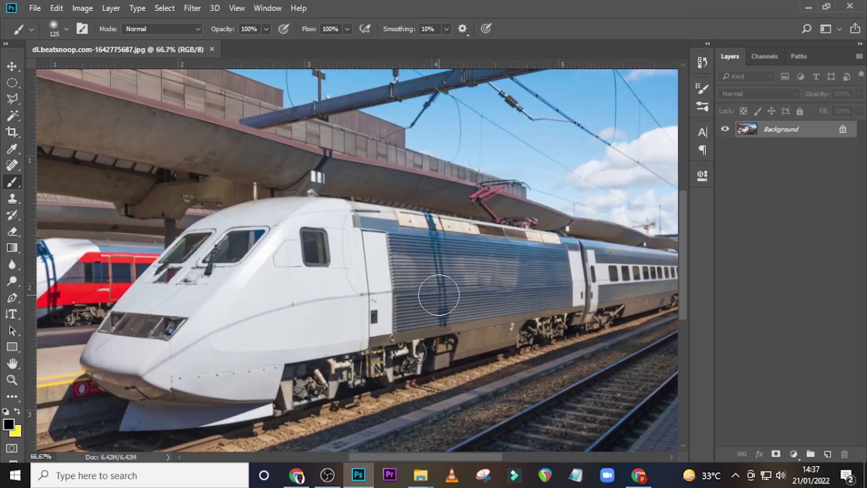
{"action": "key", "text": "ctrl+j"}
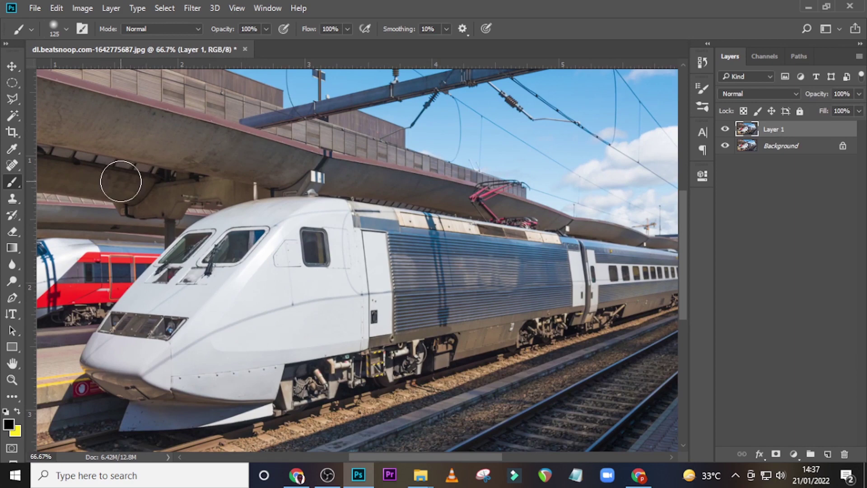
- Lasso loosely around the white locomotive on Layer 1, replace it with a Content-Aware fill at 100% opacity, and deselect
{"action": "key", "text": "l"}
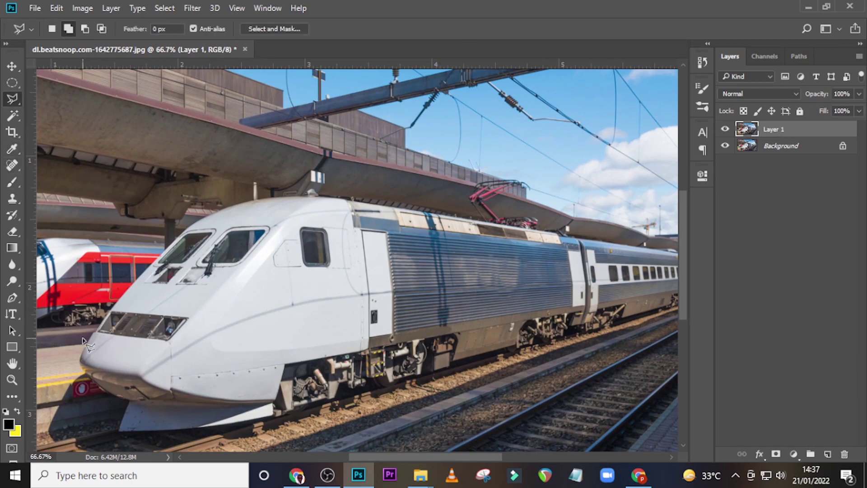
{"action": "mouse_move", "coordinate": [84, 339]}
{"action": "left_mouse_down"}
{"action": "mouse_move", "coordinate": [147, 264]}
{"action": "mouse_move", "coordinate": [238, 198]}
{"action": "mouse_move", "coordinate": [352, 186]}
{"action": "mouse_move", "coordinate": [449, 202]}
{"action": "mouse_move", "coordinate": [570, 227]}
{"action": "mouse_move", "coordinate": [588, 262]}
{"action": "mouse_move", "coordinate": [587, 326]}
{"action": "mouse_move", "coordinate": [293, 424]}
{"action": "mouse_move", "coordinate": [169, 437]}
{"action": "mouse_move", "coordinate": [87, 413]}
{"action": "mouse_move", "coordinate": [75, 362]}
{"action": "mouse_move", "coordinate": [89, 346]}
{"action": "left_mouse_up"}
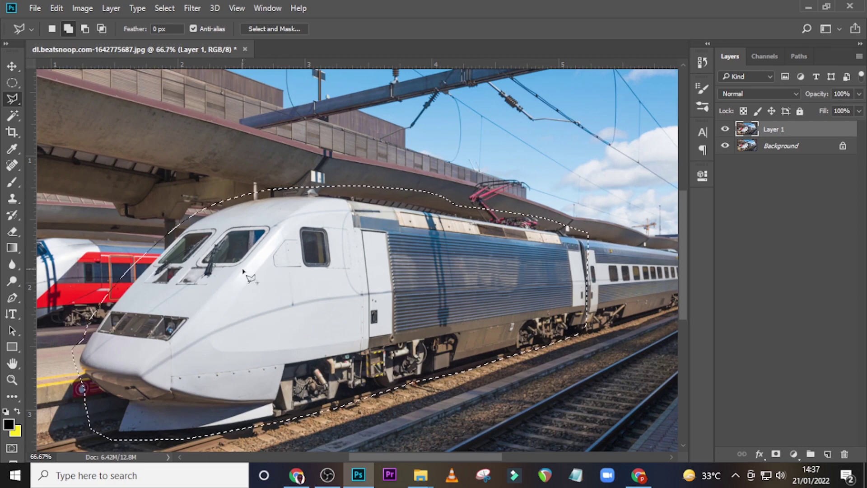
{"action": "right_click", "coordinate": [243, 273]}
{"action": "left_click", "coordinate": [277, 180]}
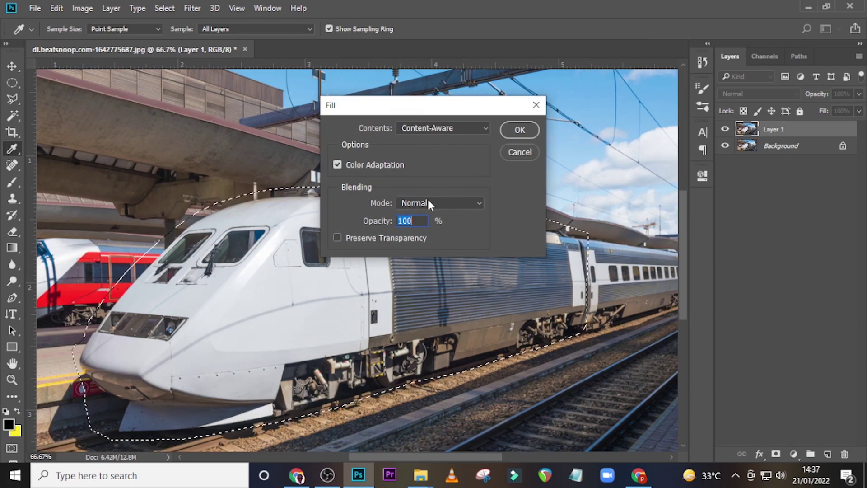
{"action": "left_click", "coordinate": [519, 130]}
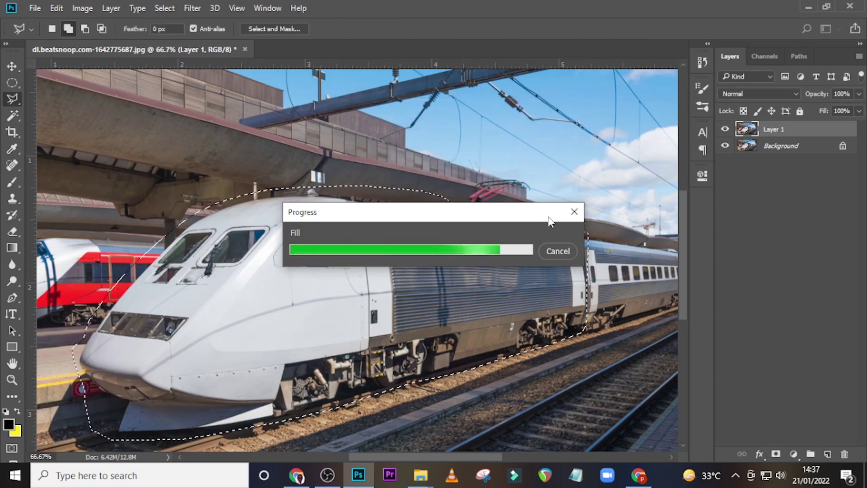
{"action": "key", "text": "ctrl+d"}
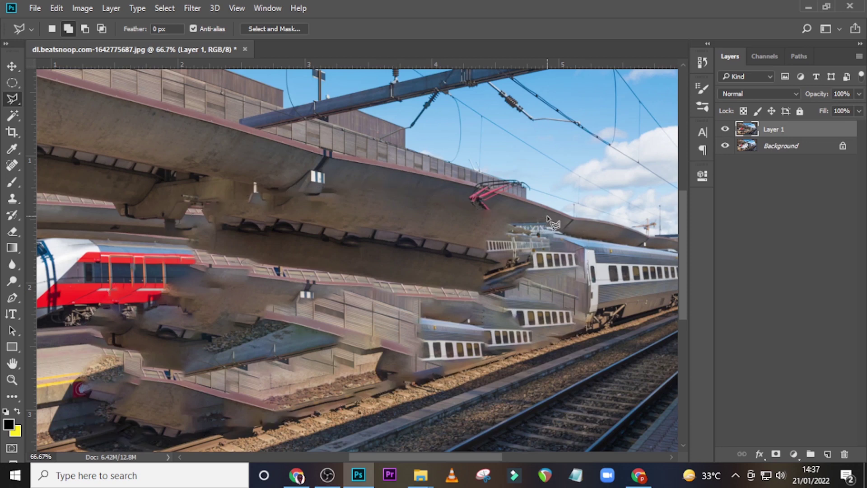
- Make the Background layer active and hide Layer 1
{"action": "left_click", "coordinate": [772, 146]}
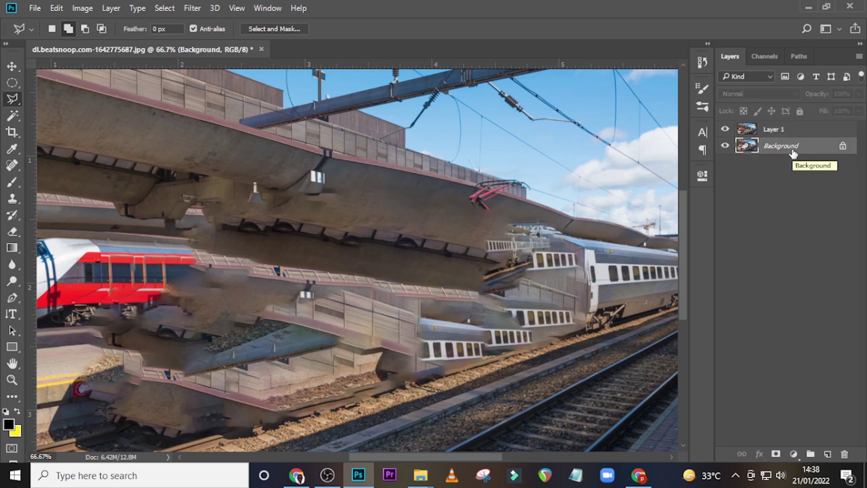
{"action": "key", "text": "ctrl+plus"}
{"action": "key", "text": "ctrl+plus"}
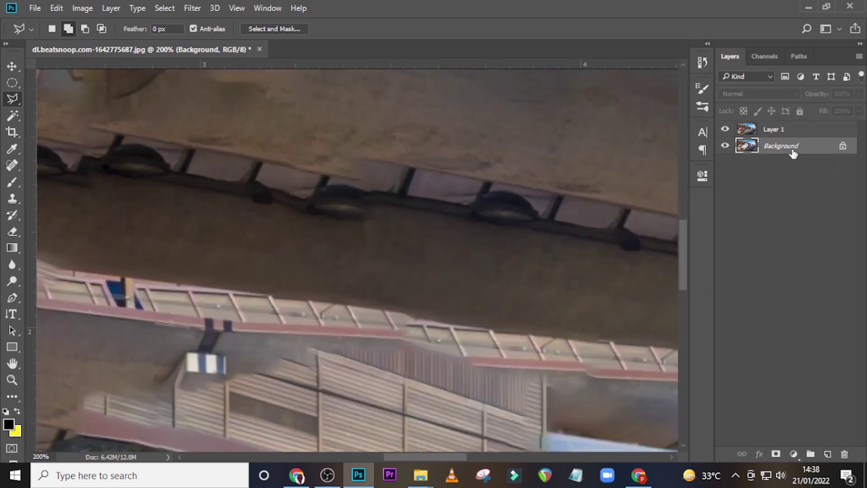
{"action": "left_click", "coordinate": [725, 130]}
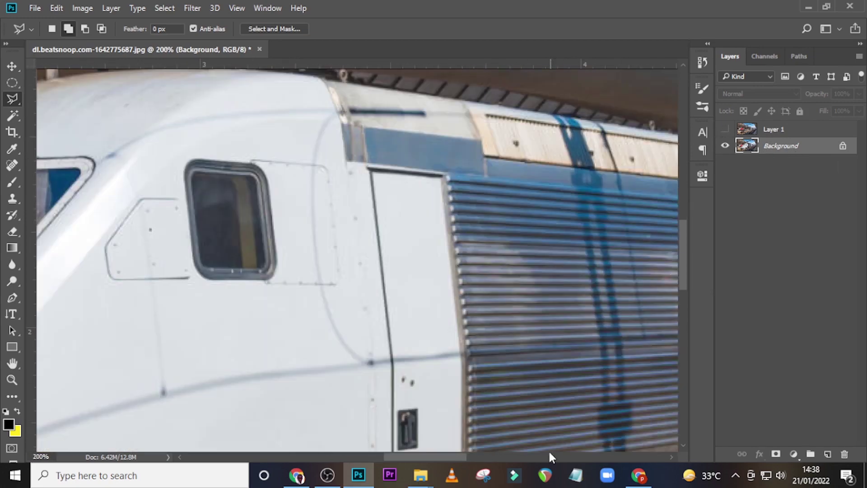
- Set the Pen tool to Path mode and start a path along the locomotive's front edge beside the headlight panel
{"action": "left_click_drag", "start_coordinate": [450, 455], "coordinate": [363, 460]}
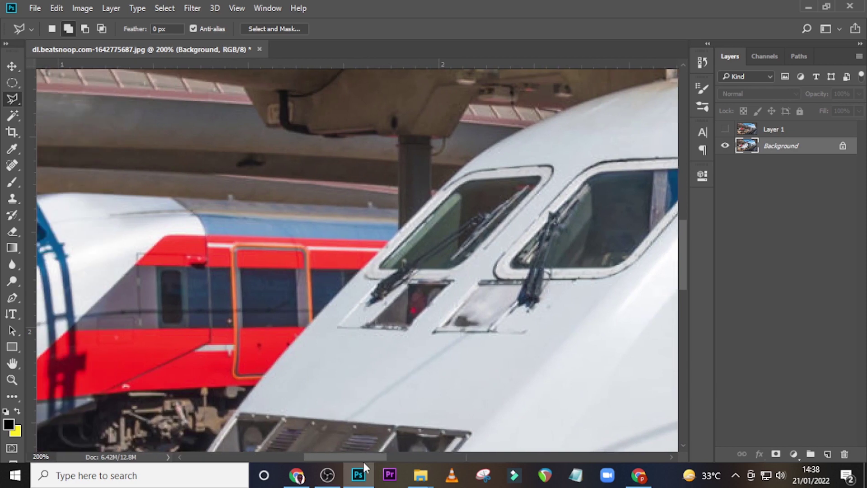
{"action": "scroll", "coordinate": [312, 395], "scroll_direction": "down", "scroll_amount": 4}
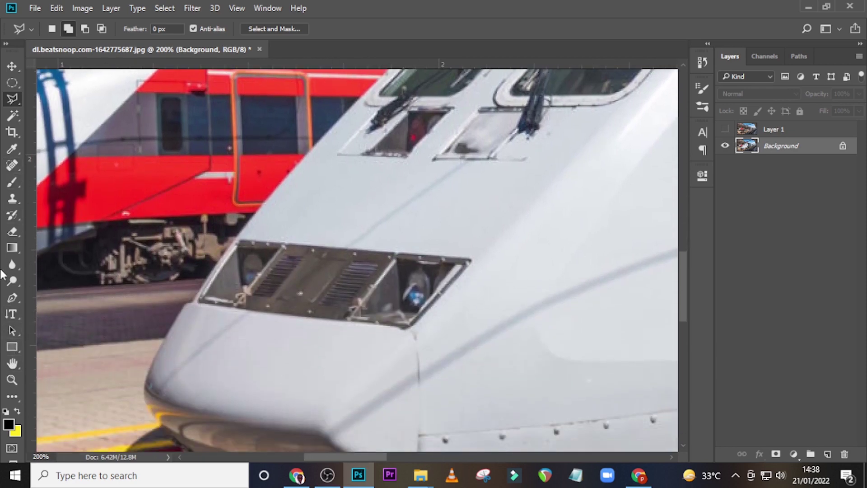
{"action": "left_click", "coordinate": [12, 298]}
{"action": "left_click", "coordinate": [83, 29]}
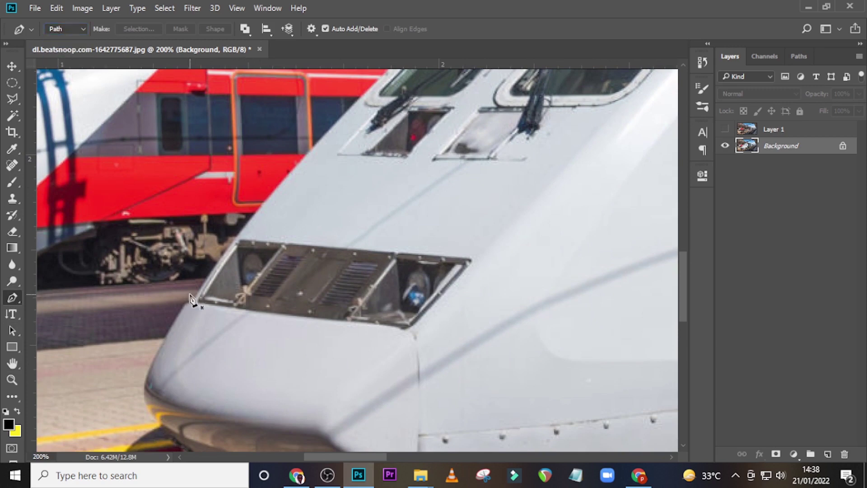
{"action": "key", "text": "ctrl+plus"}
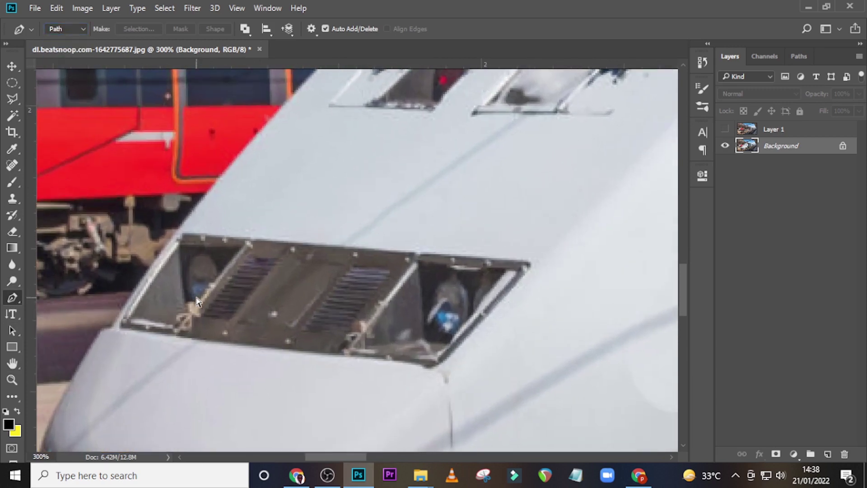
{"action": "key", "text": "ctrl+plus"}
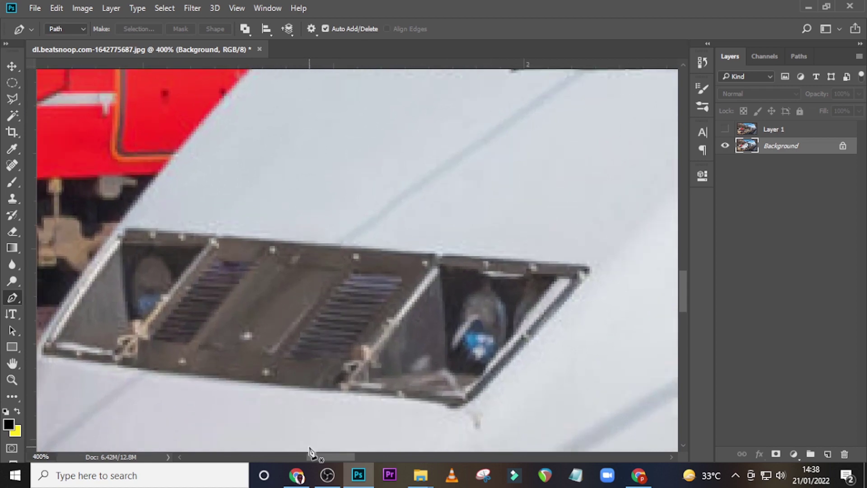
{"action": "left_click_drag", "start_coordinate": [311, 455], "coordinate": [291, 456]}
{"action": "left_click", "coordinate": [286, 348]}
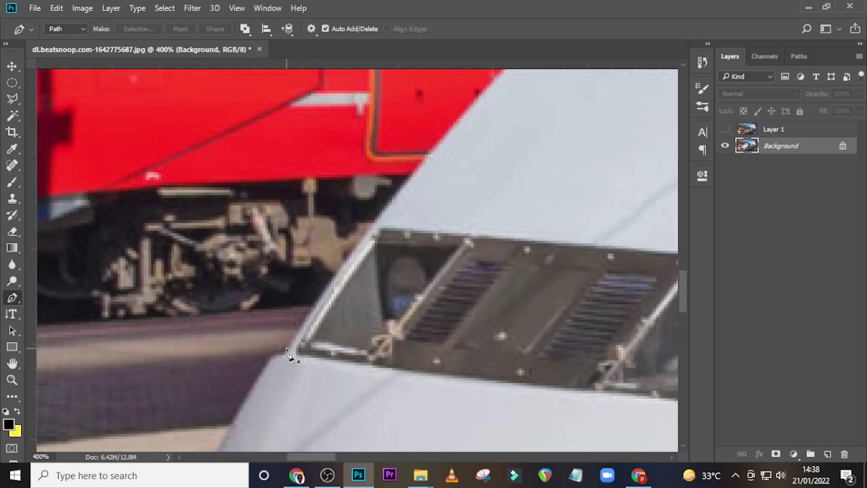
{"action": "left_click", "coordinate": [387, 203]}
- Extend the path up the sloping front edge of the locomotive, past the red train, to the top of the windscreen
{"action": "scroll", "coordinate": [420, 194], "scroll_direction": "up", "scroll_amount": 3}
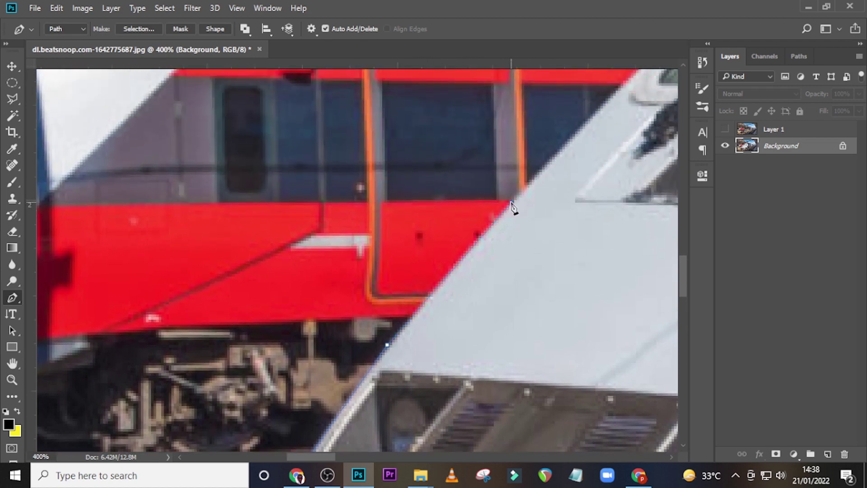
{"action": "left_click", "coordinate": [512, 203]}
{"action": "scroll", "coordinate": [615, 190], "scroll_direction": "up", "scroll_amount": 2}
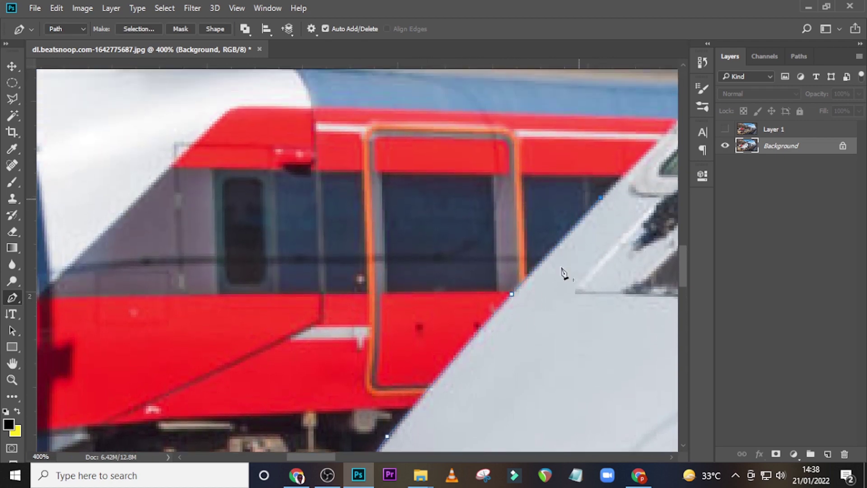
{"action": "left_click_drag", "start_coordinate": [297, 456], "coordinate": [318, 456]}
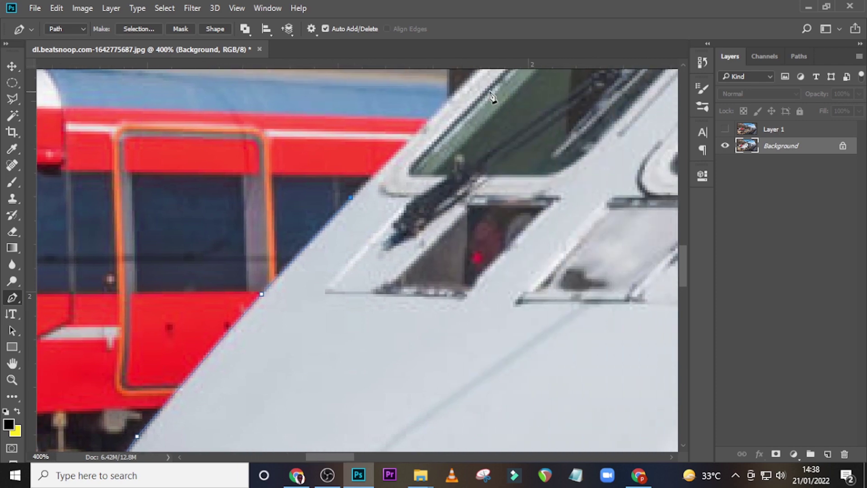
{"action": "scroll", "coordinate": [459, 178], "scroll_direction": "up", "scroll_amount": 2}
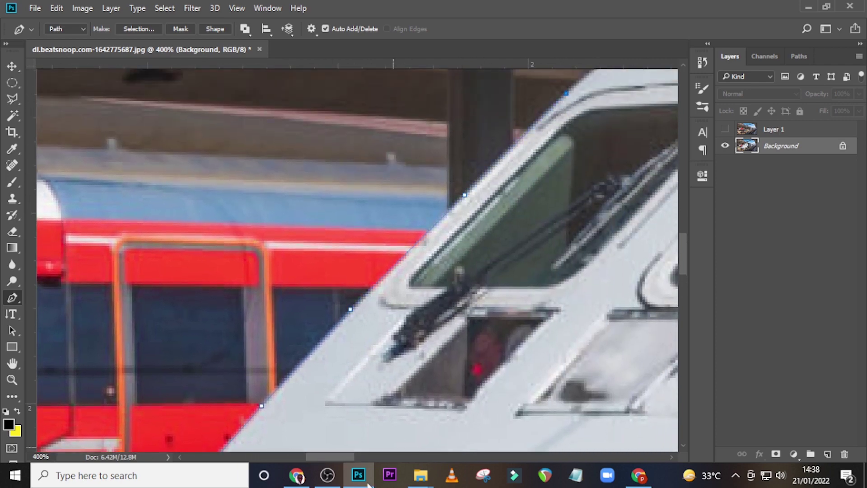
- Continue the path around the curved upper edge of the cab, from the windscreen towards the roof
{"action": "left_click_drag", "start_coordinate": [310, 456], "coordinate": [341, 456]}
{"action": "scroll", "coordinate": [364, 256], "scroll_direction": "up", "scroll_amount": 2}
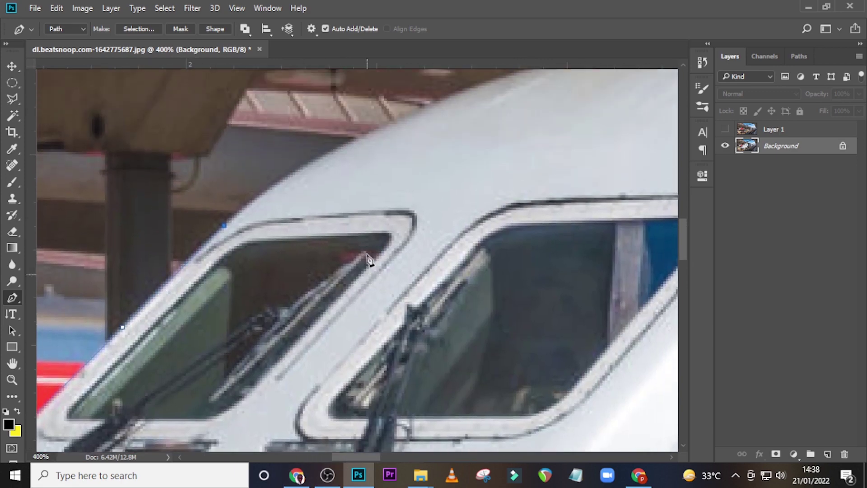
{"action": "scroll", "coordinate": [368, 259], "scroll_direction": "up", "scroll_amount": 2}
{"action": "left_click", "coordinate": [328, 243]}
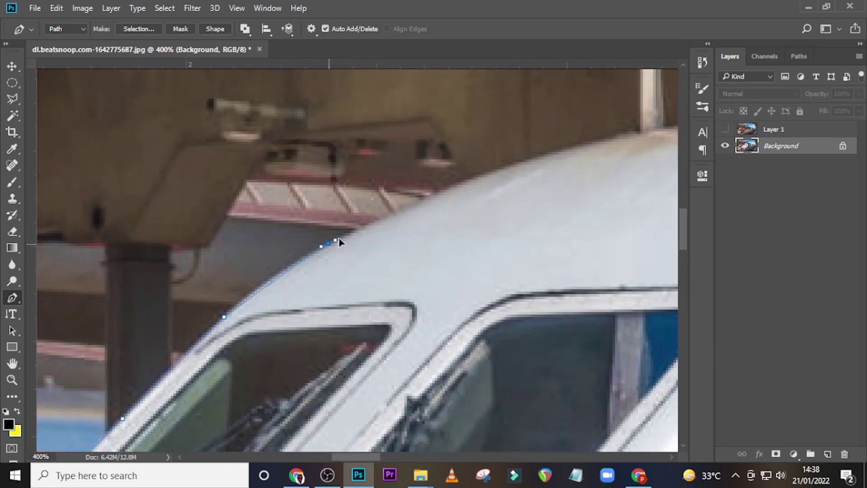
{"action": "left_click", "coordinate": [297, 255]}
{"action": "left_click", "coordinate": [360, 231]}
{"action": "left_click_drag", "start_coordinate": [543, 161], "coordinate": [555, 157]}
- Trace the cab roof with curved anchor points, continuing past its rear edge to the first cream roof panel
{"action": "left_click_drag", "start_coordinate": [342, 455], "coordinate": [383, 457]}
{"action": "left_click_drag", "start_coordinate": [274, 120], "coordinate": [339, 117]}
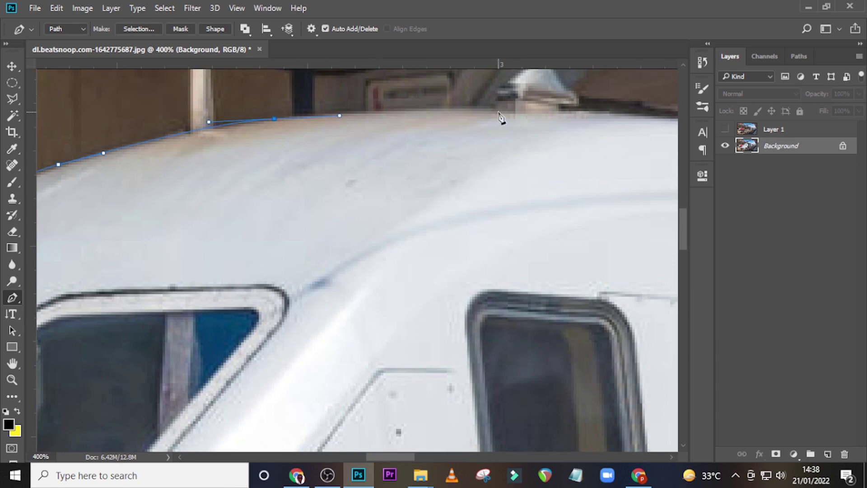
{"action": "left_click_drag", "start_coordinate": [498, 112], "coordinate": [541, 114]}
{"action": "left_click_drag", "start_coordinate": [400, 458], "coordinate": [420, 455]}
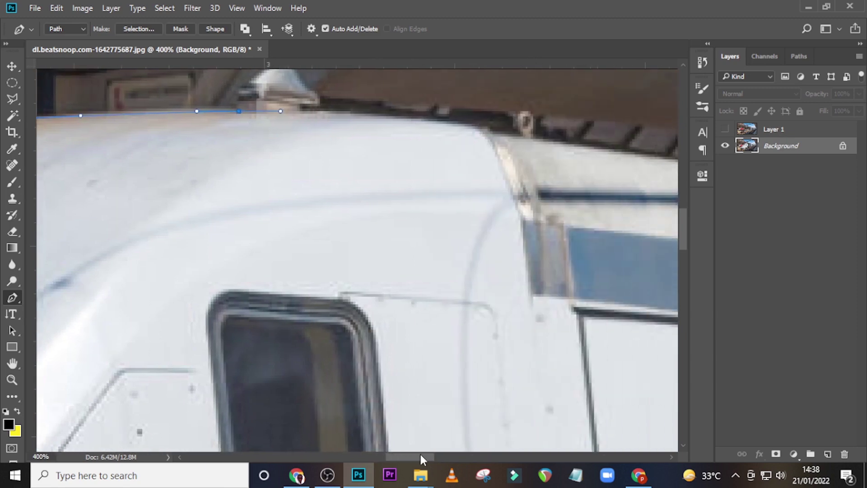
{"action": "left_click_drag", "start_coordinate": [441, 122], "coordinate": [540, 142]}
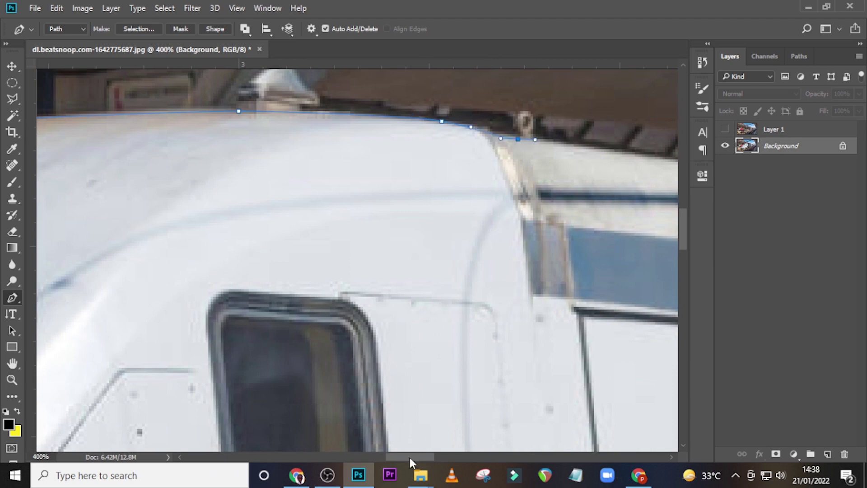
{"action": "left_click_drag", "start_coordinate": [410, 457], "coordinate": [435, 454]}
{"action": "left_click", "coordinate": [432, 170]}
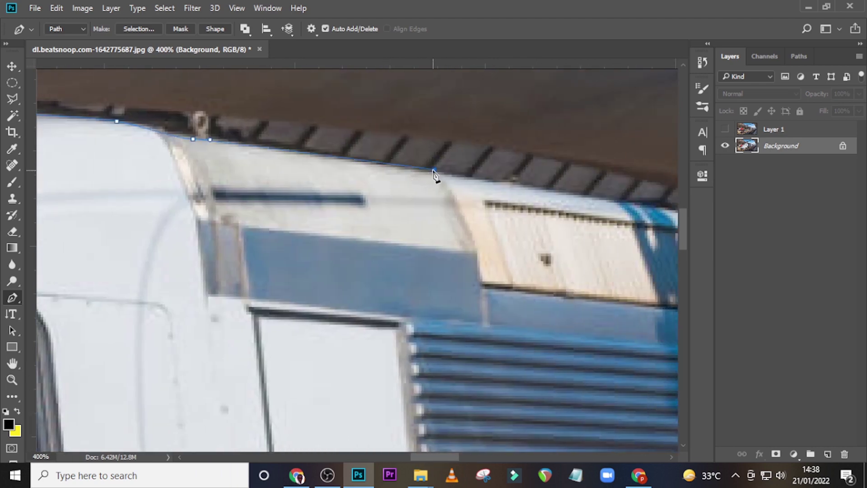
{"action": "left_click_drag", "start_coordinate": [434, 173], "coordinate": [469, 176]}
- Continue the path along the locomotive's roof edge beneath the pink pantograph to the end of the roof panels
{"action": "left_click_drag", "start_coordinate": [412, 458], "coordinate": [459, 454]}
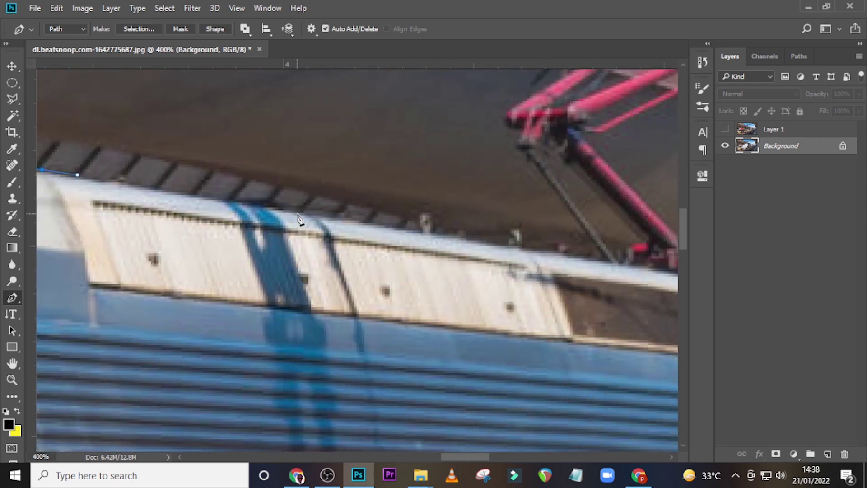
{"action": "left_click_drag", "start_coordinate": [298, 212], "coordinate": [315, 216]}
{"action": "left_click", "coordinate": [432, 234]}
{"action": "left_click_drag", "start_coordinate": [433, 234], "coordinate": [447, 234]}
{"action": "left_click_drag", "start_coordinate": [563, 256], "coordinate": [581, 257]}
{"action": "left_click_drag", "start_coordinate": [464, 462], "coordinate": [500, 458]}
{"action": "left_click_drag", "start_coordinate": [391, 304], "coordinate": [416, 308]}
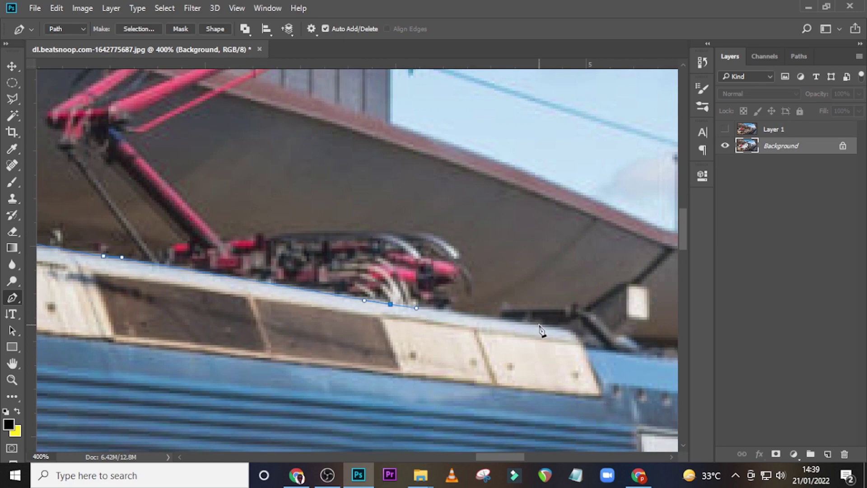
{"action": "left_click_drag", "start_coordinate": [539, 324], "coordinate": [548, 328]}
- Complete the path around the locomotive back to the nose and convert it to a new anti-aliased selection with 0 pixels feather
{"action": "left_click_drag", "start_coordinate": [472, 375], "coordinate": [488, 375]}
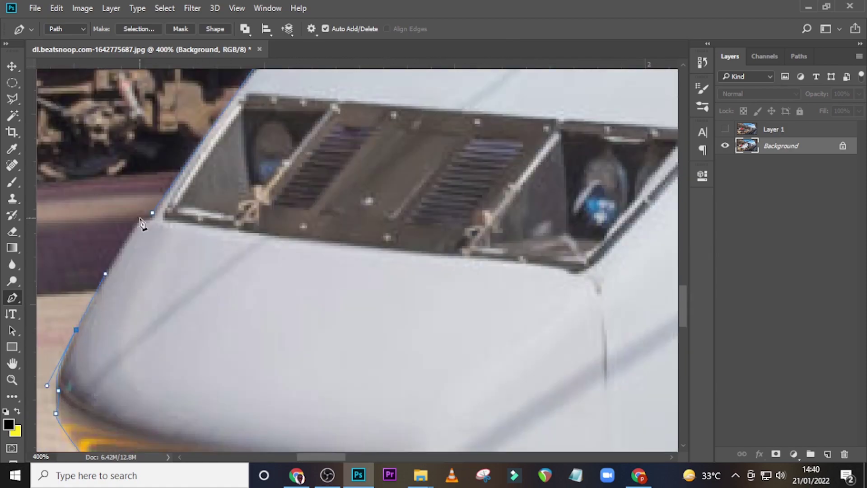
{"action": "left_click", "coordinate": [144, 221]}
{"action": "left_click", "coordinate": [139, 28]}
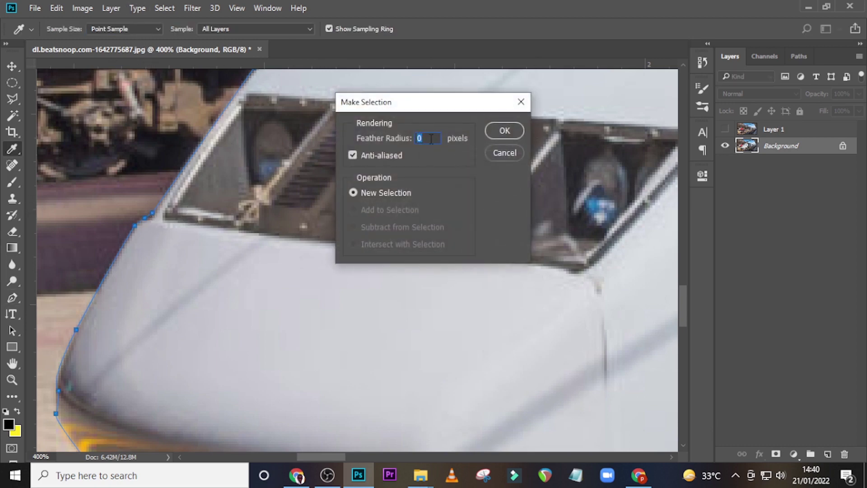
{"action": "left_click", "coordinate": [505, 130]}
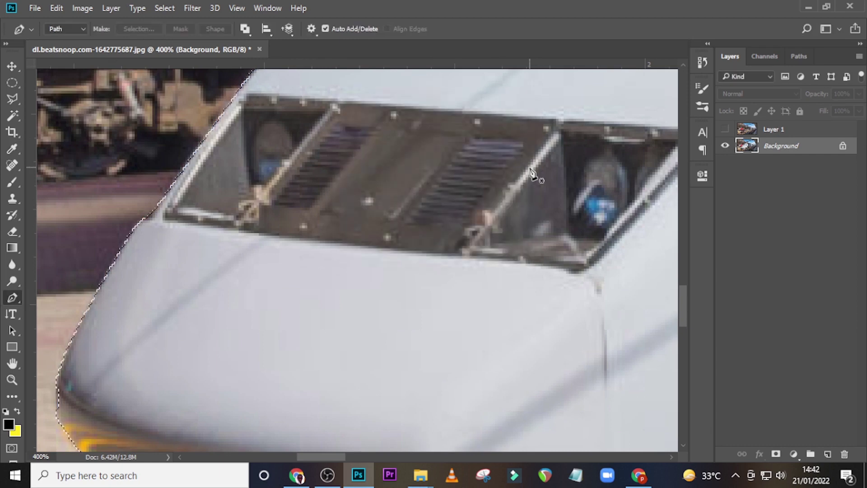
- Copy the selected locomotive from the Background onto its own layer
{"action": "key", "text": "ctrl+0"}
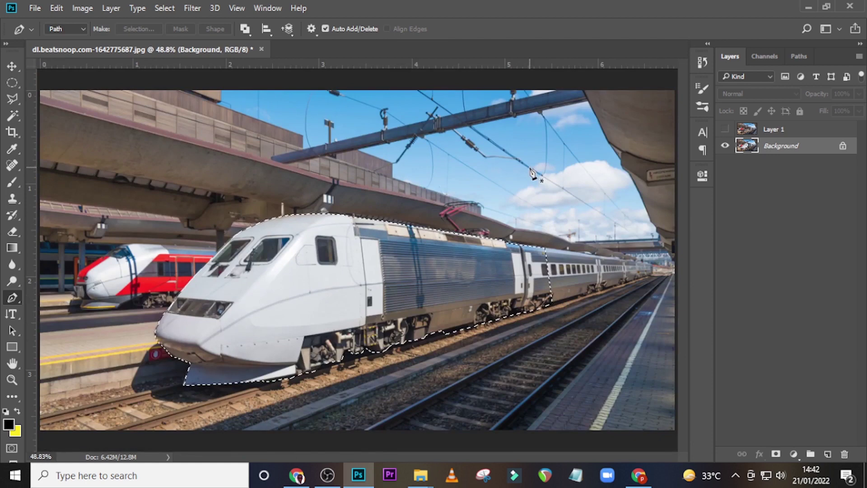
{"action": "key", "text": "F2"}
{"action": "key", "text": "ctrl"}
{"action": "key", "text": "ctrl+j"}
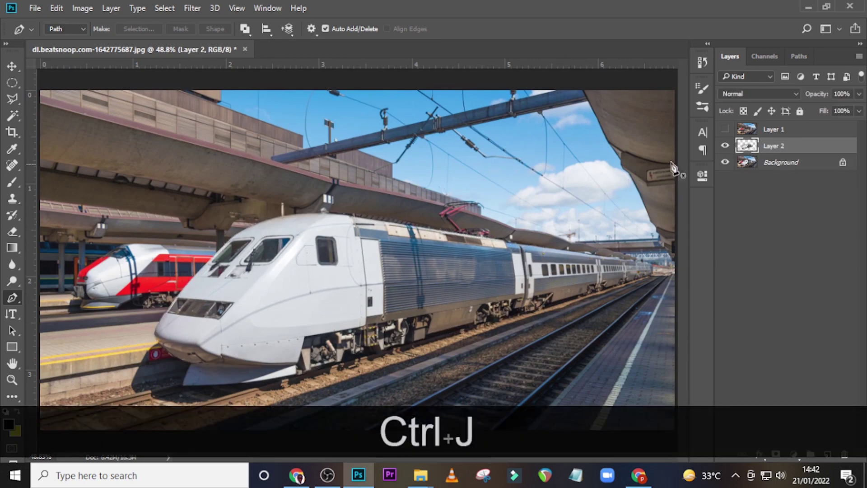
- Move the locomotive cutout layer above Layer 1, and leave only the content-aware filled Layer 1 visible
{"action": "left_click_drag", "start_coordinate": [773, 149], "coordinate": [774, 130]}
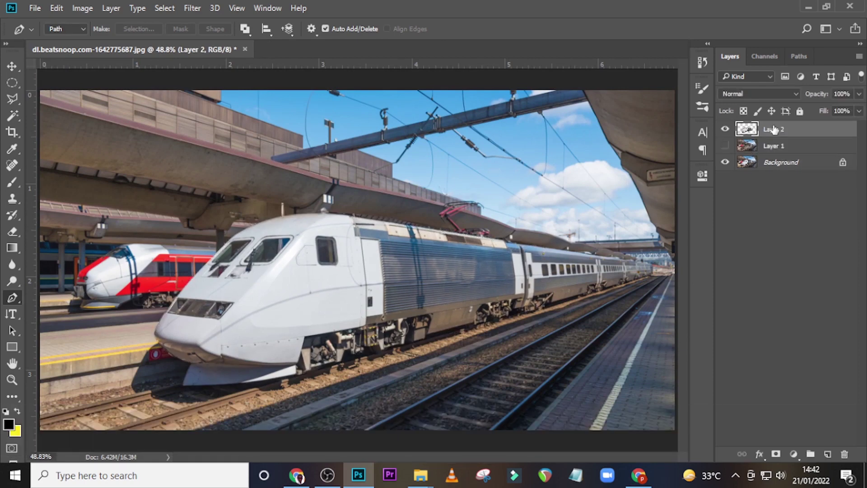
{"action": "left_click", "coordinate": [726, 130]}
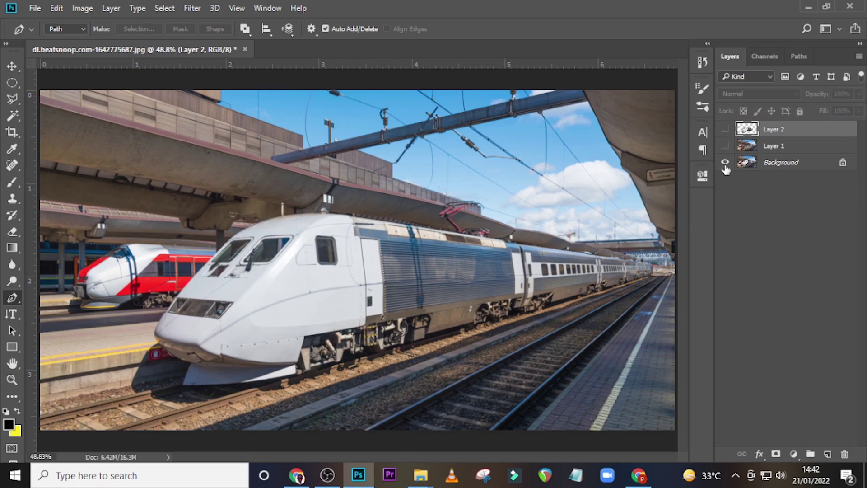
{"action": "left_click", "coordinate": [726, 162]}
{"action": "left_click", "coordinate": [726, 130]}
{"action": "left_click", "coordinate": [725, 130]}
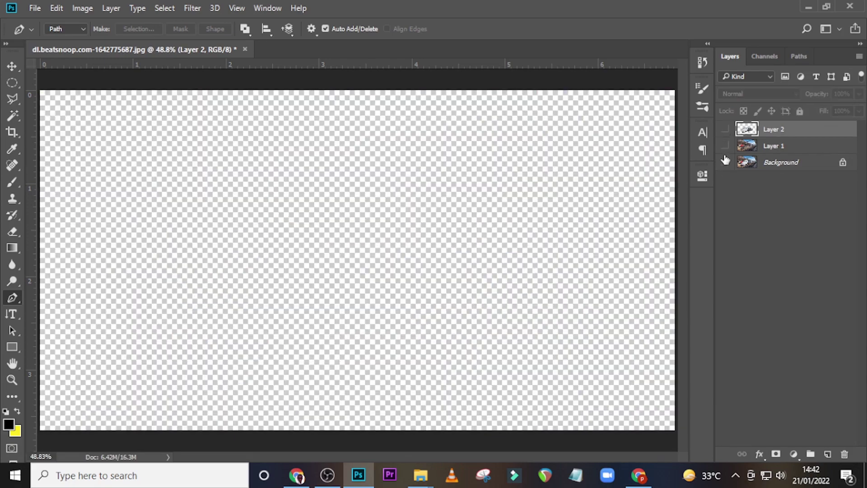
{"action": "left_click", "coordinate": [725, 162]}
{"action": "left_click", "coordinate": [726, 146]}
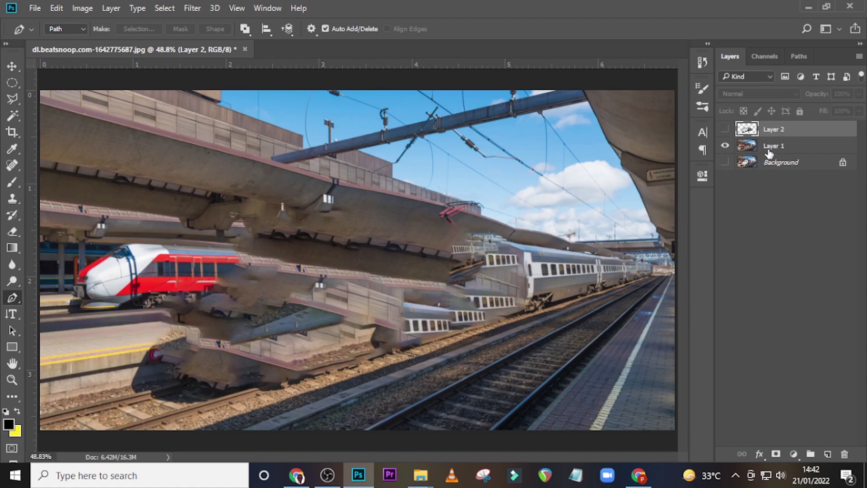
- Convert the content-aware filled Layer 1 to a smart object
{"action": "left_click", "coordinate": [738, 149]}
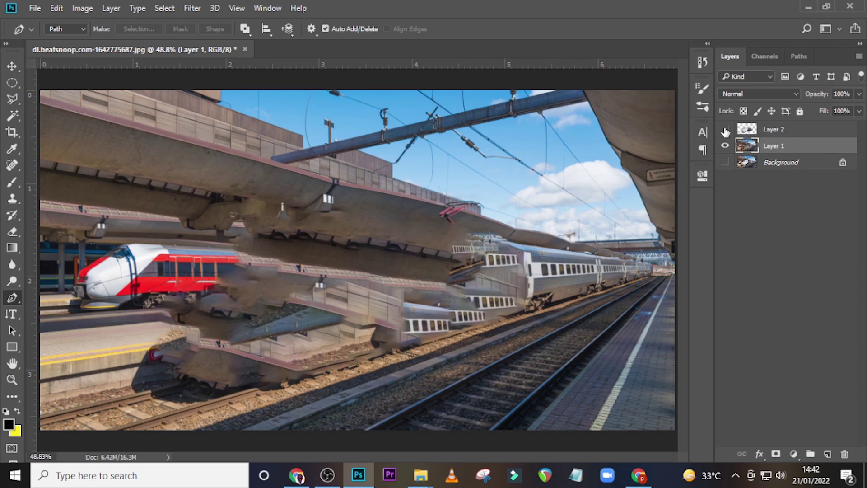
{"action": "right_click", "coordinate": [771, 148]}
{"action": "left_click", "coordinate": [572, 221]}
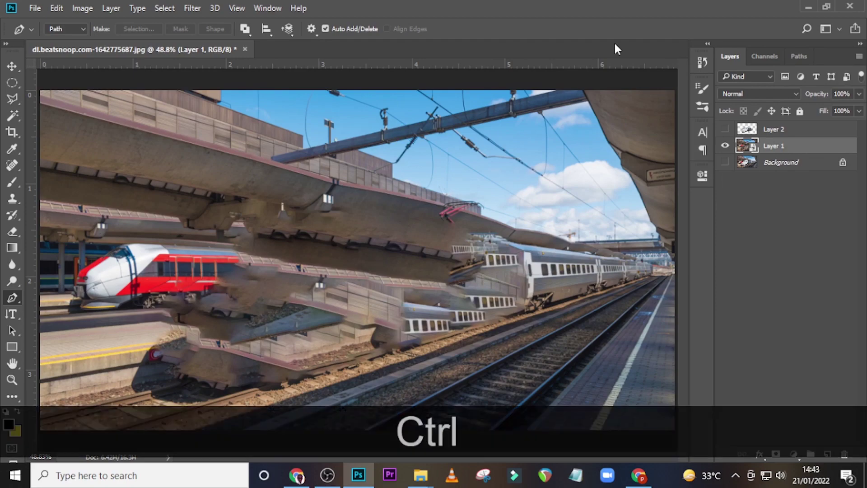
- Start a Path Blur from the Blur Gallery on Layer 1 and show its settings
{"action": "key", "text": "ctrl+minus"}
{"action": "key", "text": "ctrl+minus"}
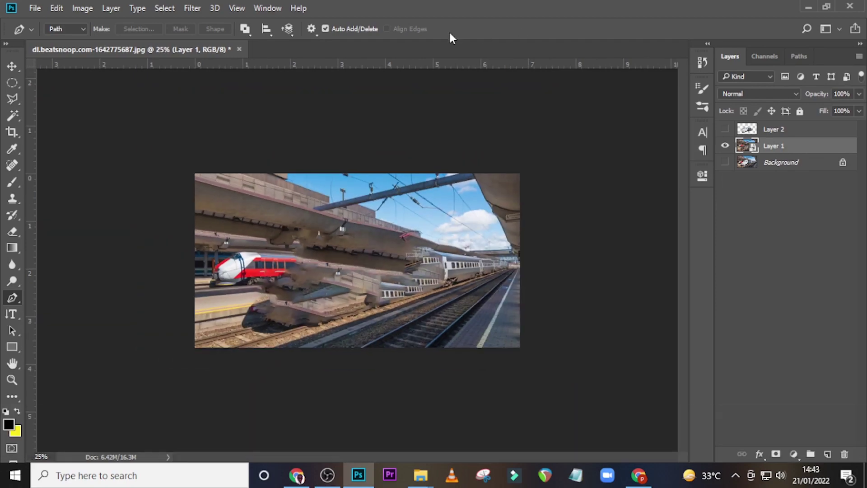
{"action": "left_click", "coordinate": [193, 8]}
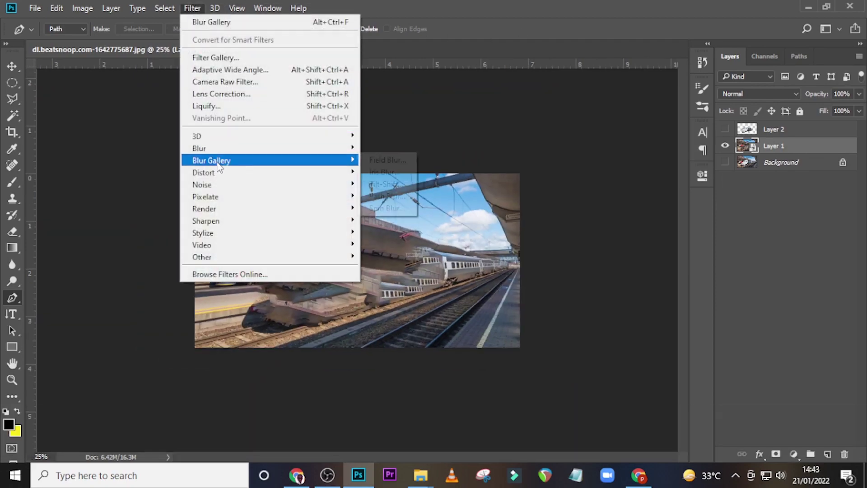
{"action": "mouse_move", "coordinate": [304, 163]}
{"action": "left_click", "coordinate": [378, 197]}
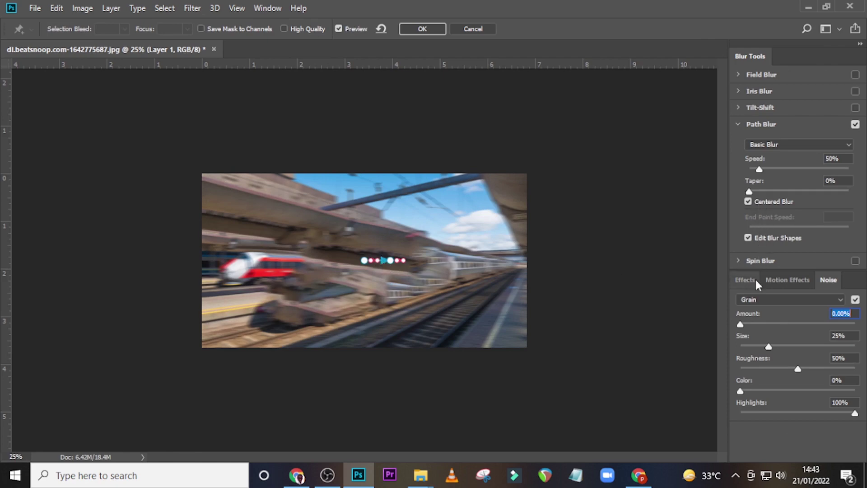
{"action": "left_click", "coordinate": [762, 125]}
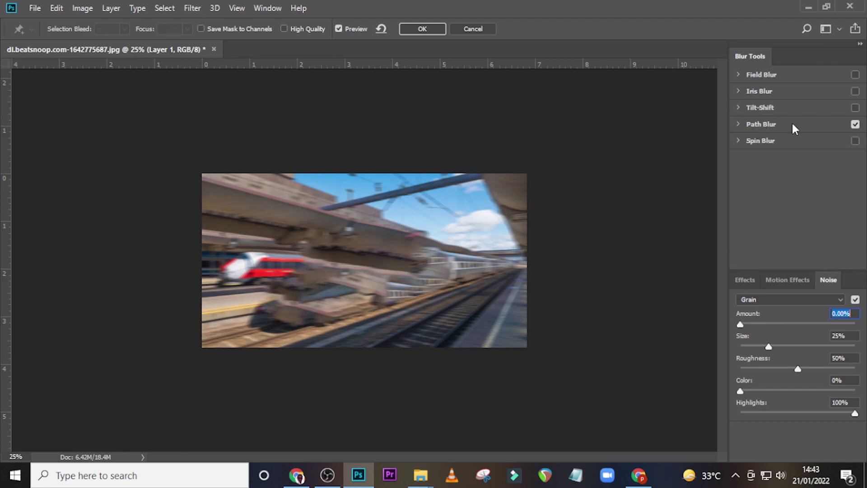
{"action": "left_click", "coordinate": [739, 124]}
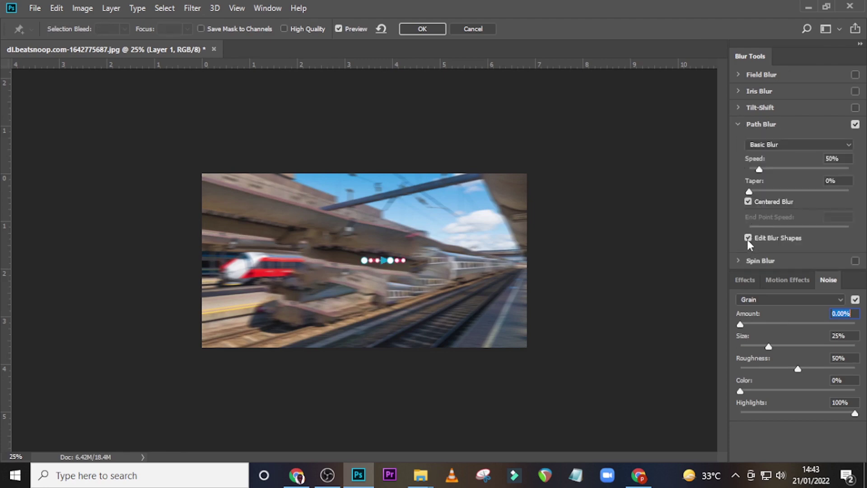
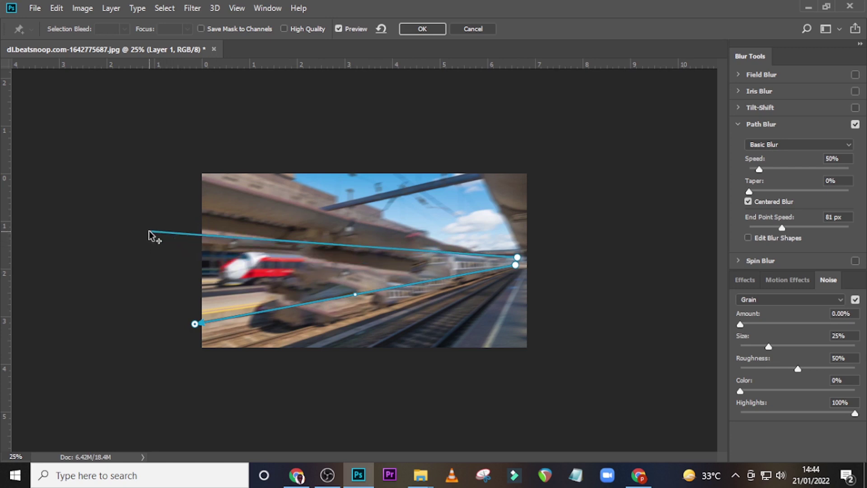
- Finish the blur path above the red train, and add another from the vanishing point past the photo's upper-left corner
{"action": "left_click", "coordinate": [149, 231]}
{"action": "left_click", "coordinate": [150, 232]}
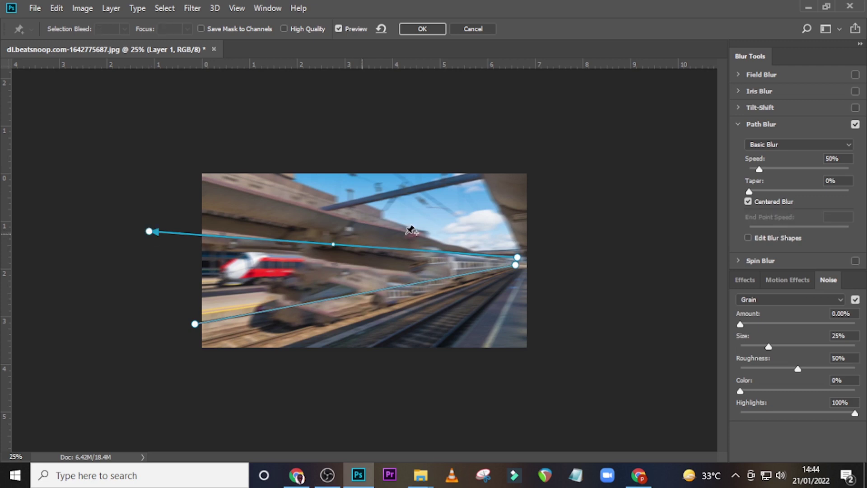
{"action": "left_click", "coordinate": [519, 250]}
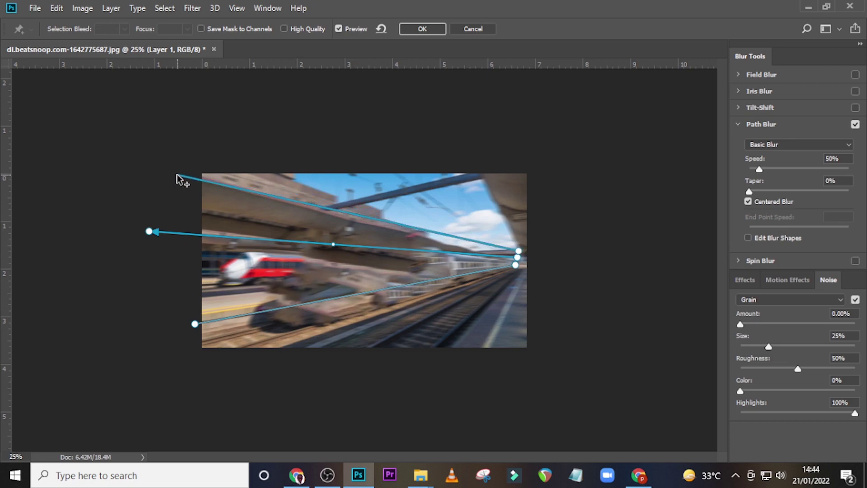
{"action": "left_click", "coordinate": [167, 140]}
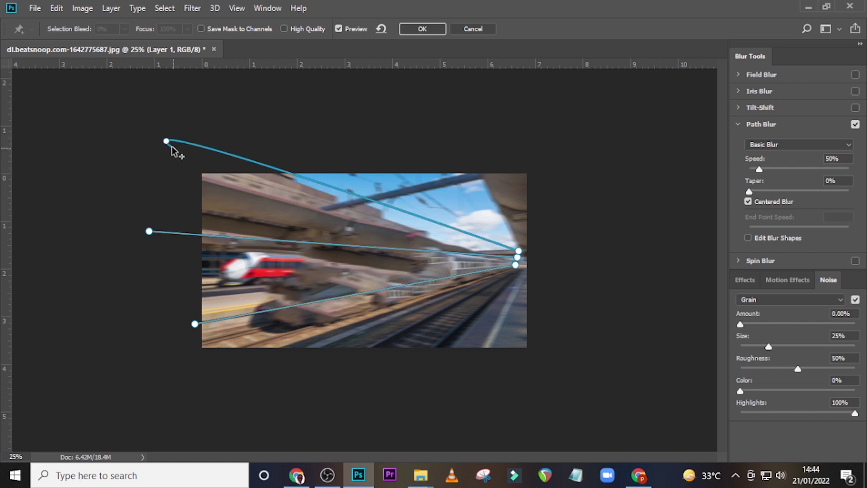
{"action": "left_click", "coordinate": [167, 141]}
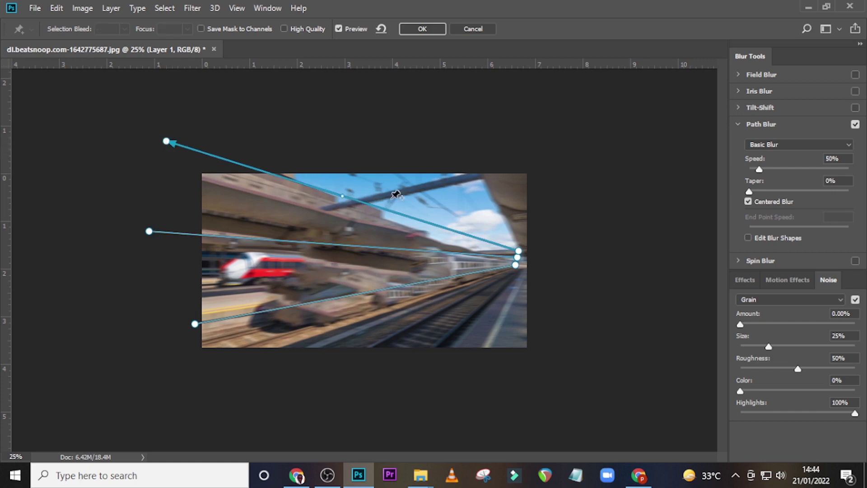
- Add straight blur paths from the vanishing point along the railway track, across the sky and down the paved platform, each ending outside the photo
{"action": "left_click", "coordinate": [518, 273]}
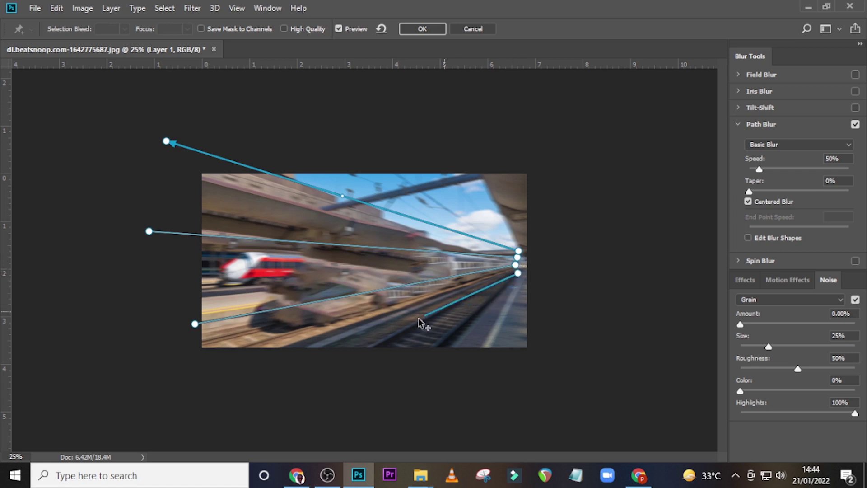
{"action": "double_click", "coordinate": [354, 356]}
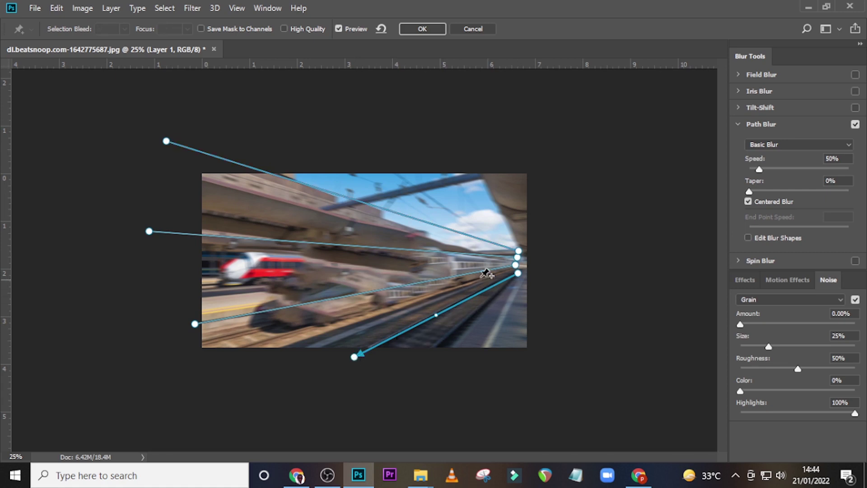
{"action": "left_click", "coordinate": [524, 242]}
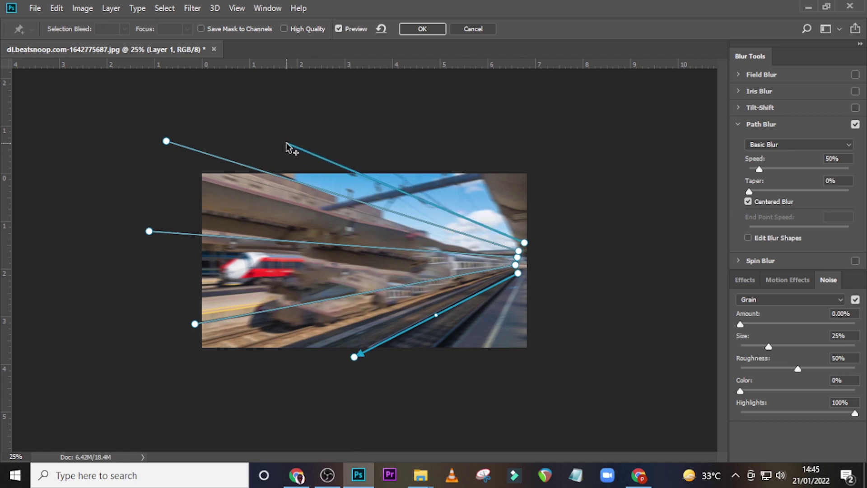
{"action": "double_click", "coordinate": [287, 142]}
{"action": "double_click", "coordinate": [467, 396]}
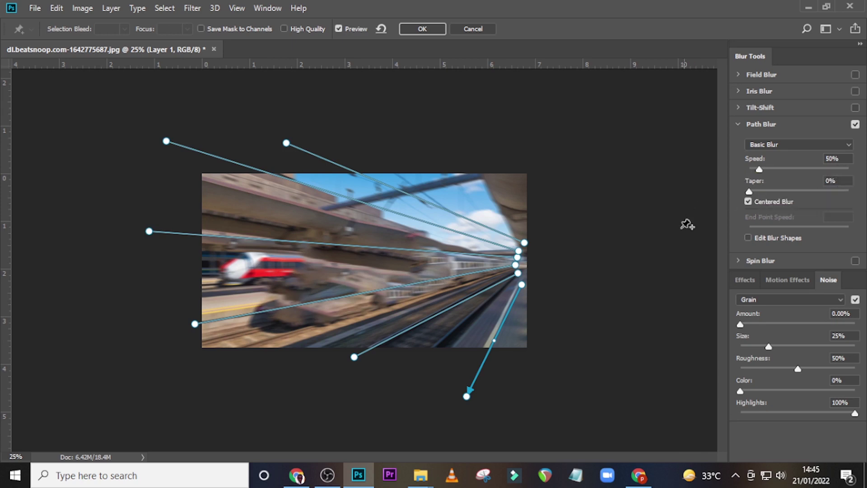
- Enable editing of blur shapes and lengthen both on the paved platform's path, giving its outer end a speed of about 377 px
{"action": "left_click", "coordinate": [748, 238]}
{"action": "left_click", "coordinate": [516, 296]}
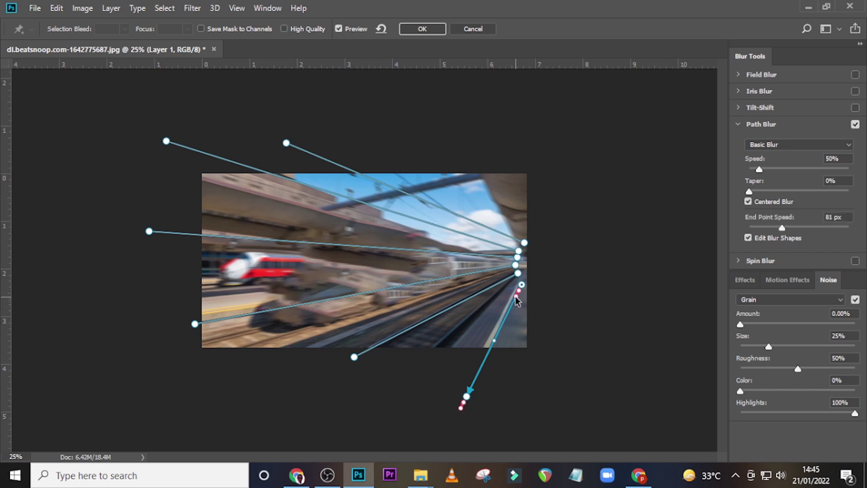
{"action": "left_click_drag", "start_coordinate": [516, 297], "coordinate": [506, 321]}
{"action": "left_click", "coordinate": [460, 408]}
{"action": "left_click_drag", "start_coordinate": [461, 408], "coordinate": [439, 449]}
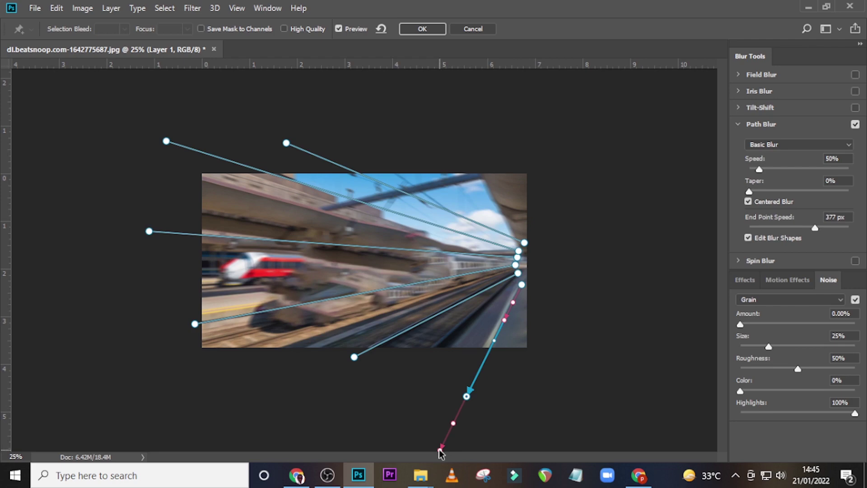
- Set the railway track path's end point speeds to about 205 px at the vanishing point and 282 px at the outer end
{"action": "left_click", "coordinate": [518, 275]}
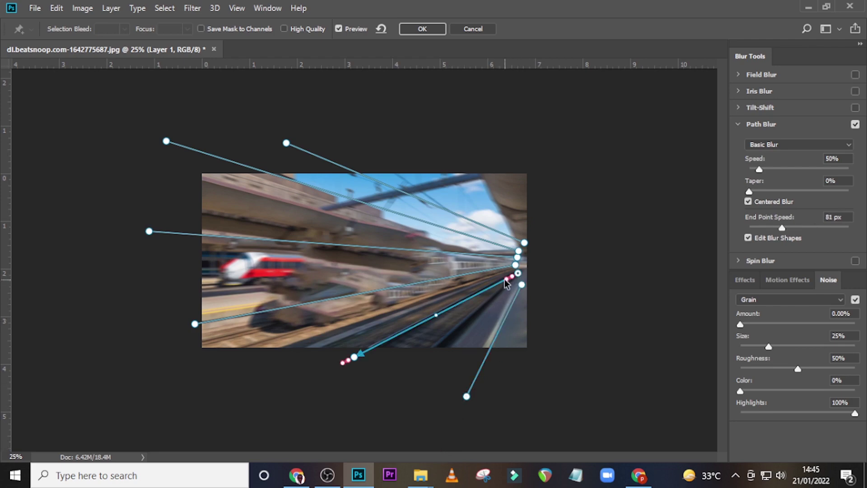
{"action": "left_click_drag", "start_coordinate": [505, 279], "coordinate": [491, 291]}
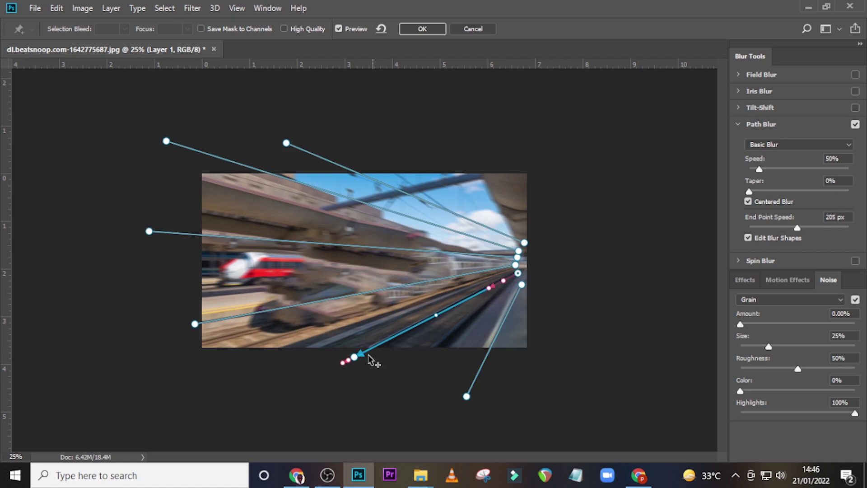
{"action": "left_click", "coordinate": [345, 366]}
{"action": "left_click_drag", "start_coordinate": [344, 366], "coordinate": [315, 380]}
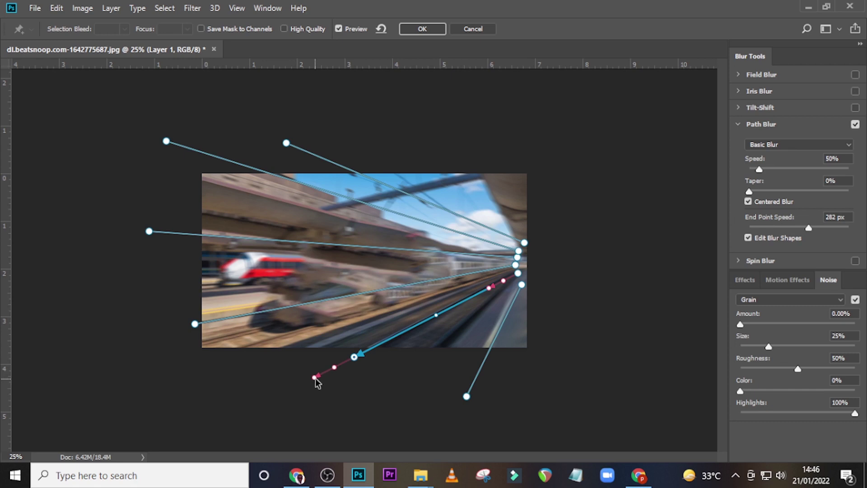
- Set the end point speeds of the path below the red train to about 262 px at the vanishing point and 247 px outside
{"action": "left_click", "coordinate": [515, 265]}
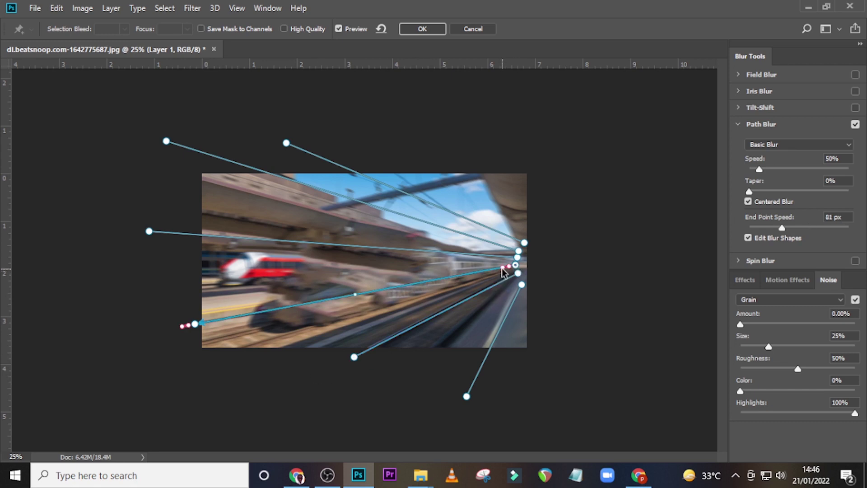
{"action": "left_click_drag", "start_coordinate": [502, 268], "coordinate": [474, 274]}
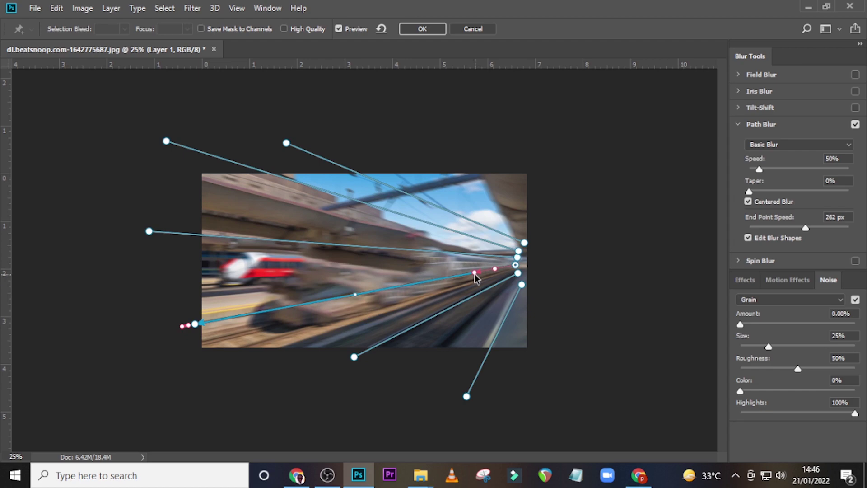
{"action": "left_click", "coordinate": [186, 326]}
{"action": "left_click_drag", "start_coordinate": [182, 329], "coordinate": [156, 331]}
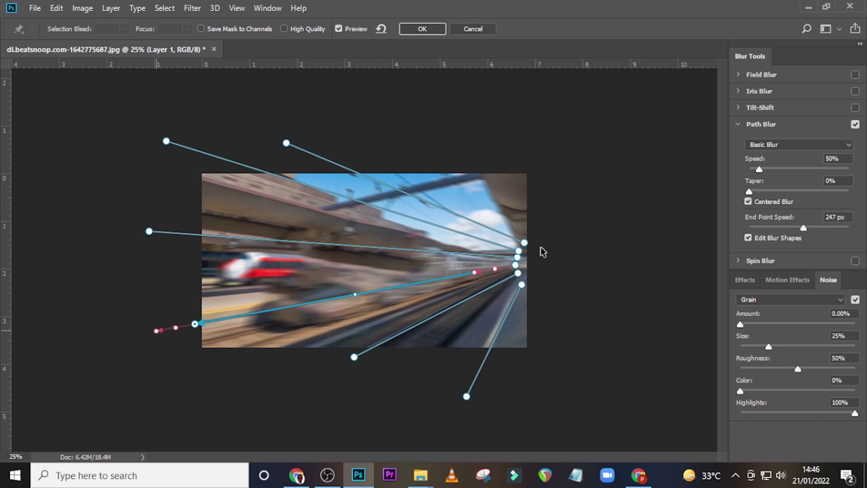
- Set the end point speeds of the path above the red train to about 152 px at the vanishing point and 223 px outside
{"action": "left_click", "coordinate": [517, 258]}
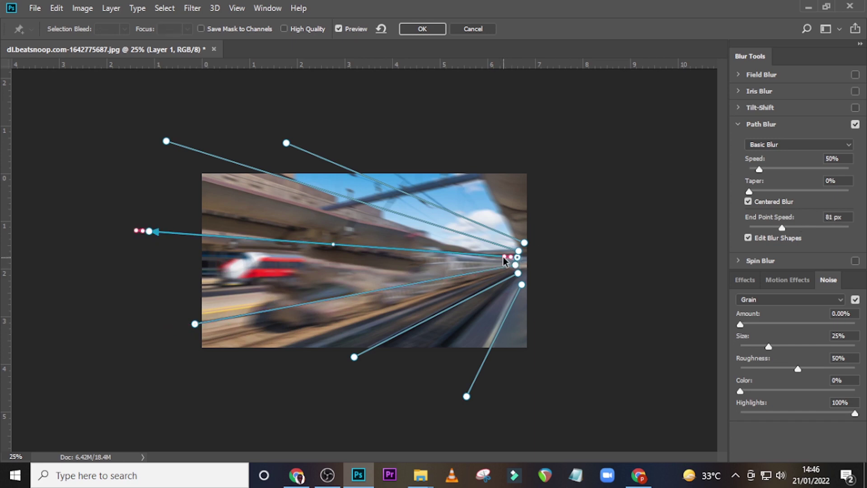
{"action": "left_click_drag", "start_coordinate": [504, 257], "coordinate": [497, 255]}
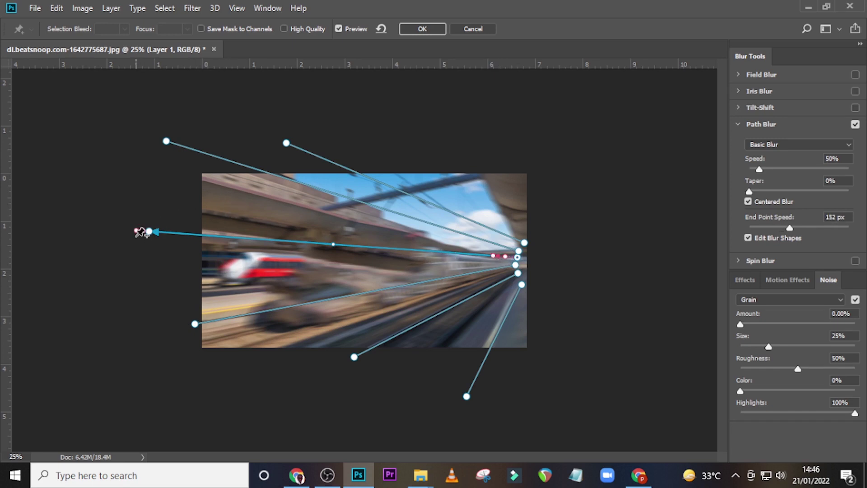
{"action": "left_click", "coordinate": [136, 231]}
{"action": "left_click_drag", "start_coordinate": [136, 231], "coordinate": [114, 229]}
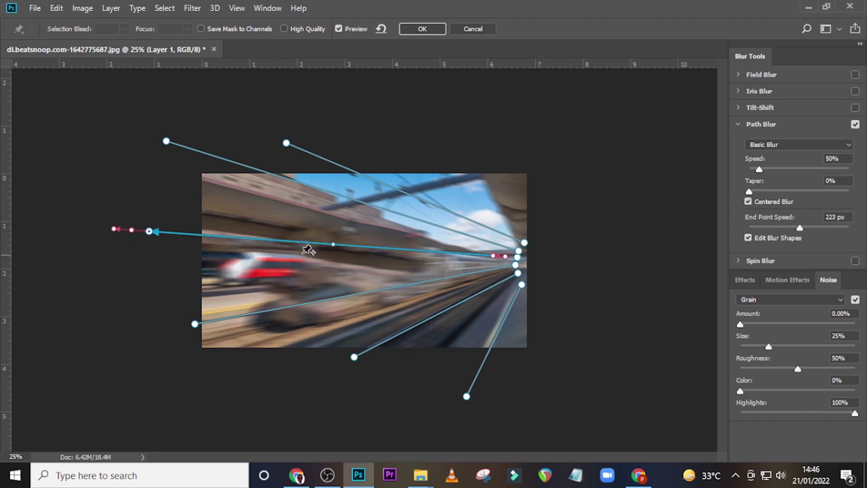
- Set the upper-left diagonal path's end point speeds to about 344 px at the vanishing point and 346 px at the outer end
{"action": "left_click", "coordinate": [518, 252]}
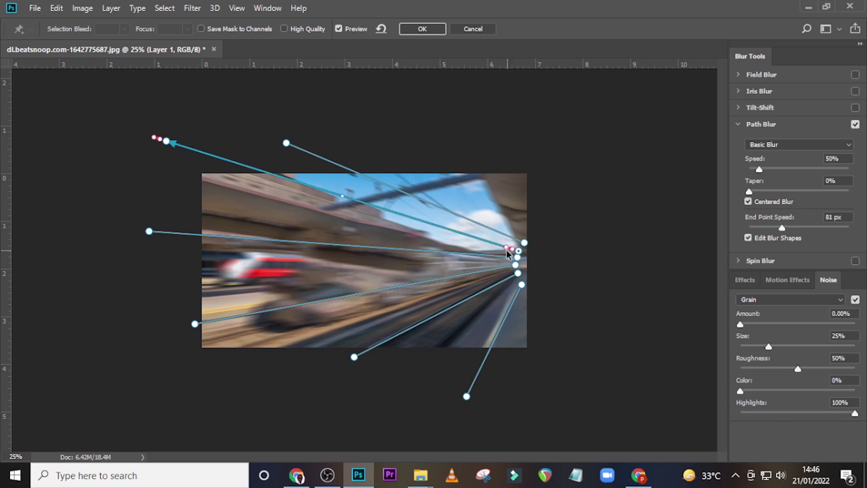
{"action": "left_click_drag", "start_coordinate": [505, 246], "coordinate": [467, 235]}
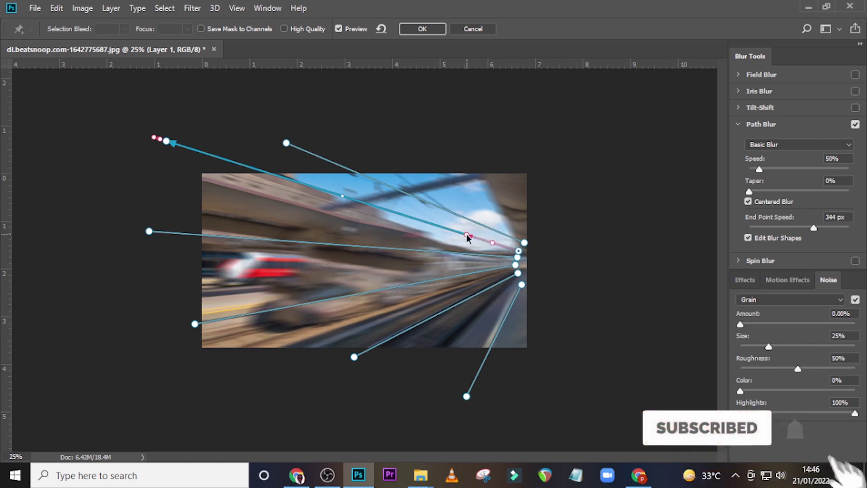
{"action": "left_click", "coordinate": [155, 138]}
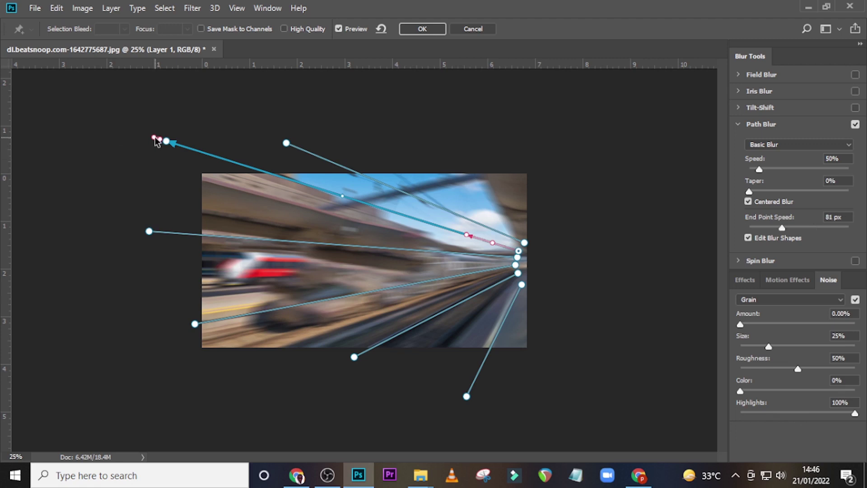
{"action": "left_click_drag", "start_coordinate": [155, 138], "coordinate": [115, 129]}
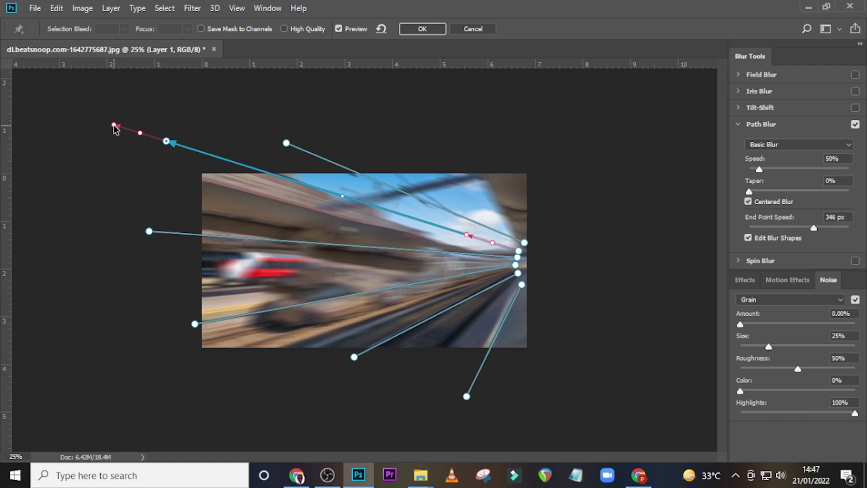
- Raise the end point speed of the path across the sky at the vanishing point and to about 222 px at the outer end
{"action": "left_click", "coordinate": [524, 244]}
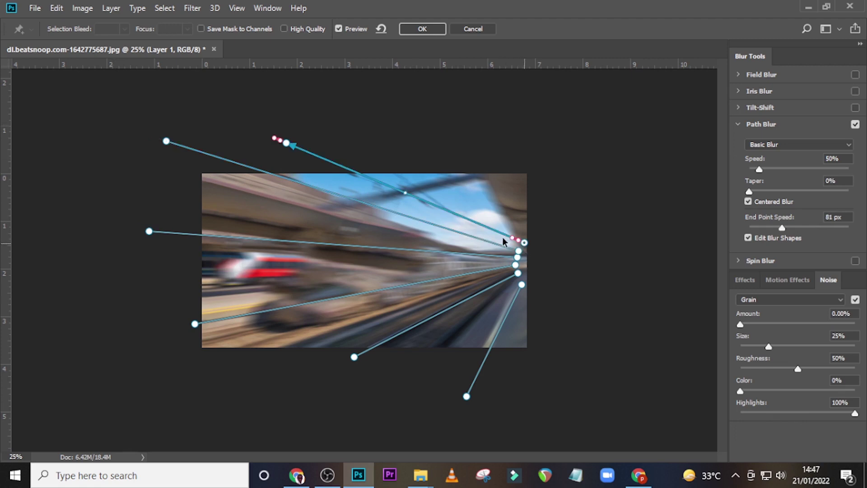
{"action": "left_click_drag", "start_coordinate": [509, 238], "coordinate": [485, 225]}
{"action": "left_click", "coordinate": [277, 140]}
{"action": "left_click_drag", "start_coordinate": [277, 141], "coordinate": [254, 130]}
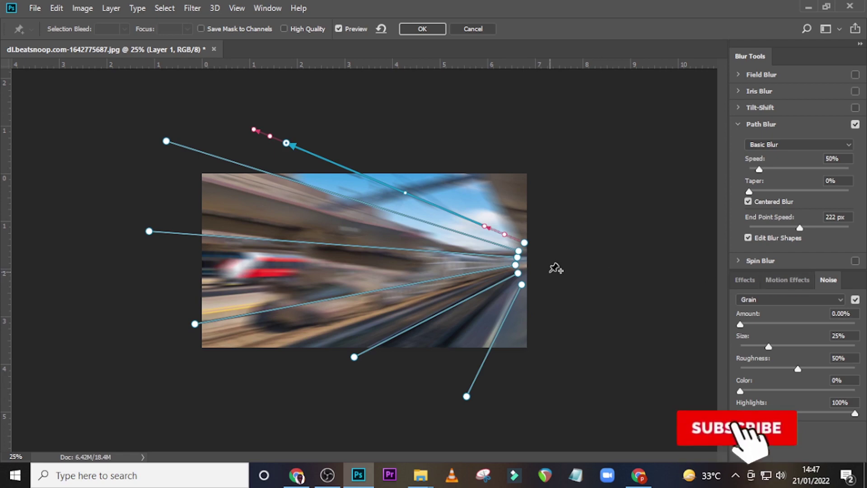
- Set the blur's grain noise amount to 30% and apply the Blur Gallery filter to Layer 1
{"action": "key", "text": "ctrl+equal"}
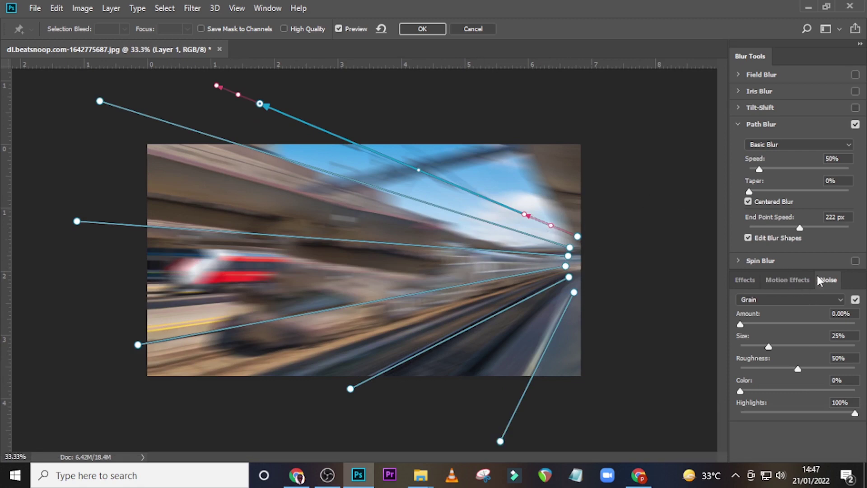
{"action": "left_click", "coordinate": [746, 280]}
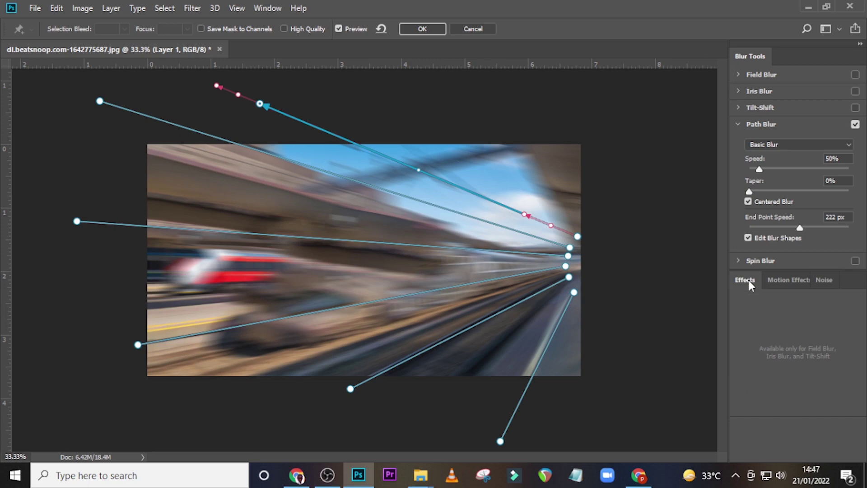
{"action": "left_click", "coordinate": [786, 280]}
{"action": "left_click", "coordinate": [832, 278]}
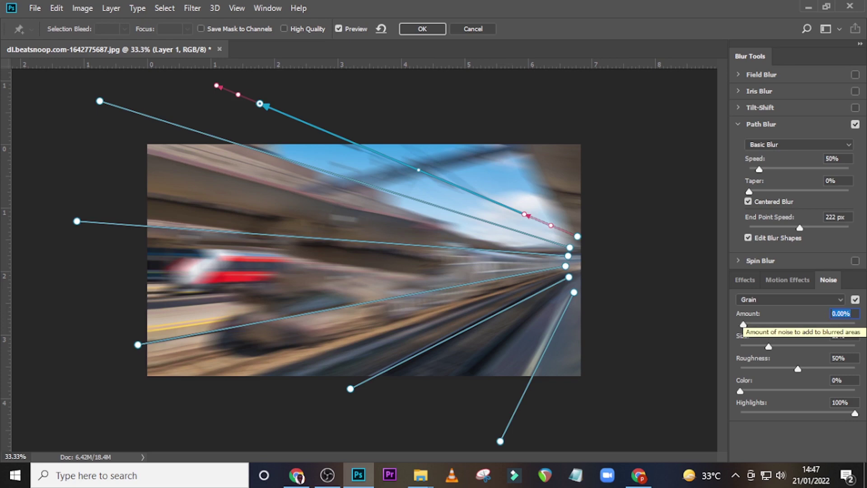
{"action": "type", "text": "30"}
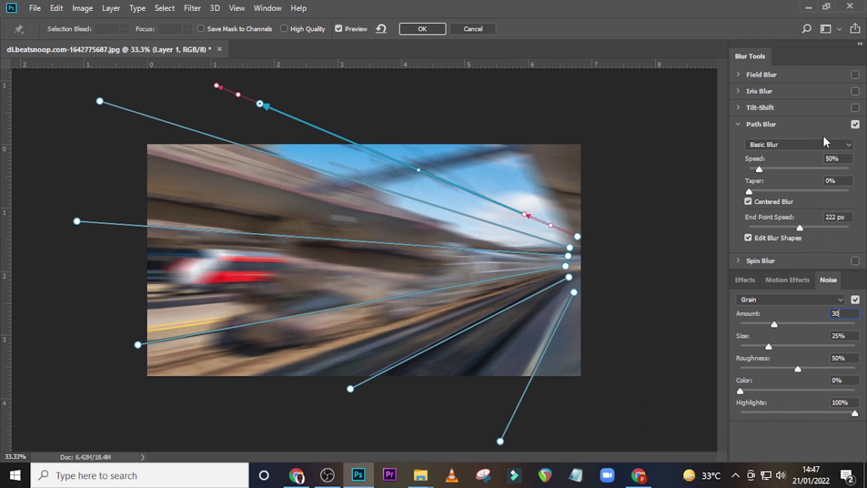
{"action": "left_click", "coordinate": [422, 28]}
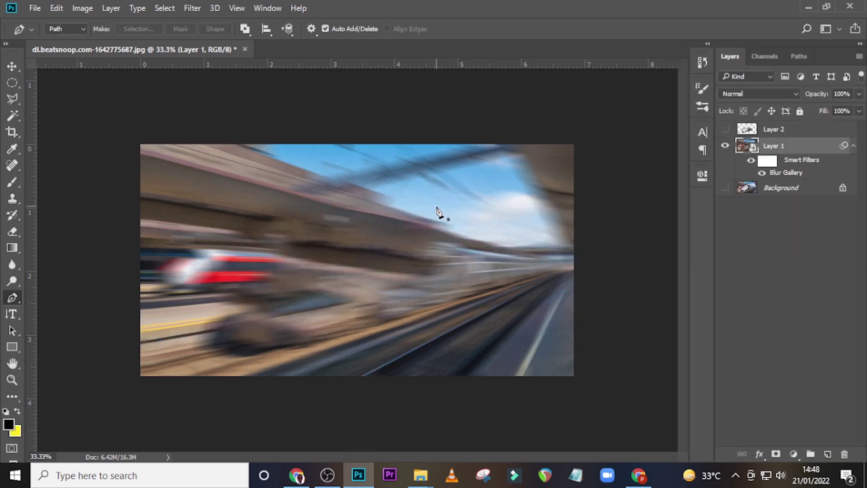
- Show the cut-out locomotive on Layer 2 and add a white layer mask to it
{"action": "left_click", "coordinate": [853, 146]}
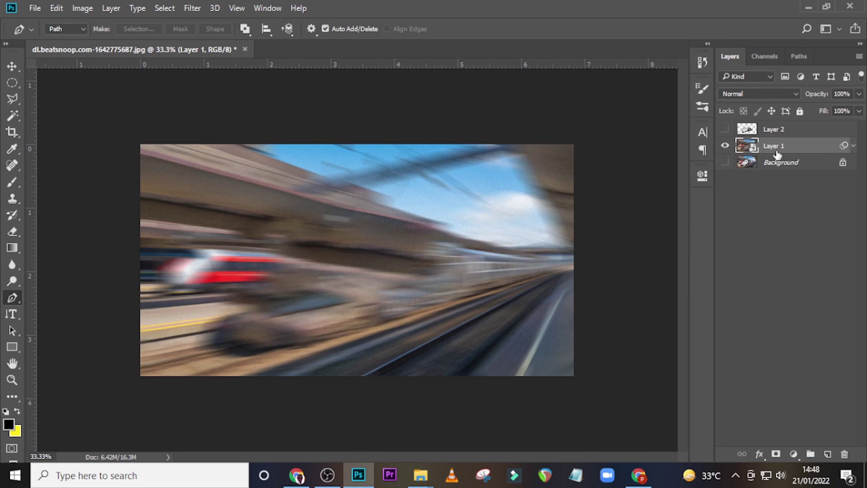
{"action": "left_click", "coordinate": [725, 130]}
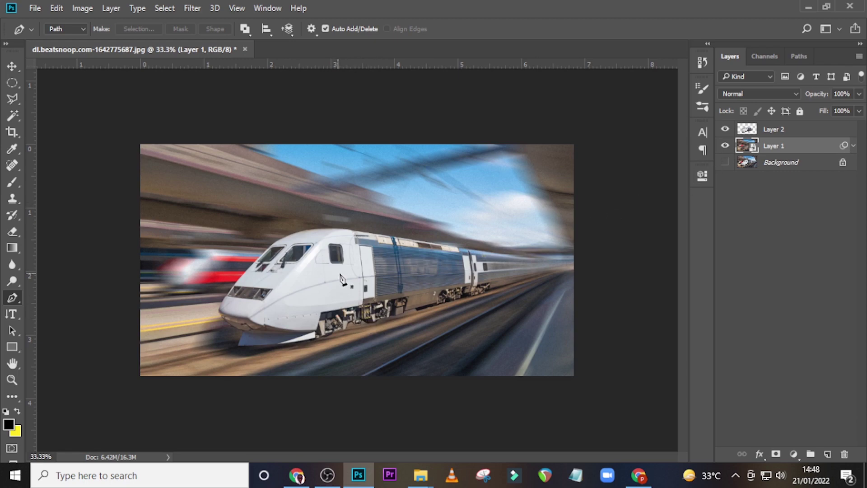
{"action": "left_click", "coordinate": [769, 131]}
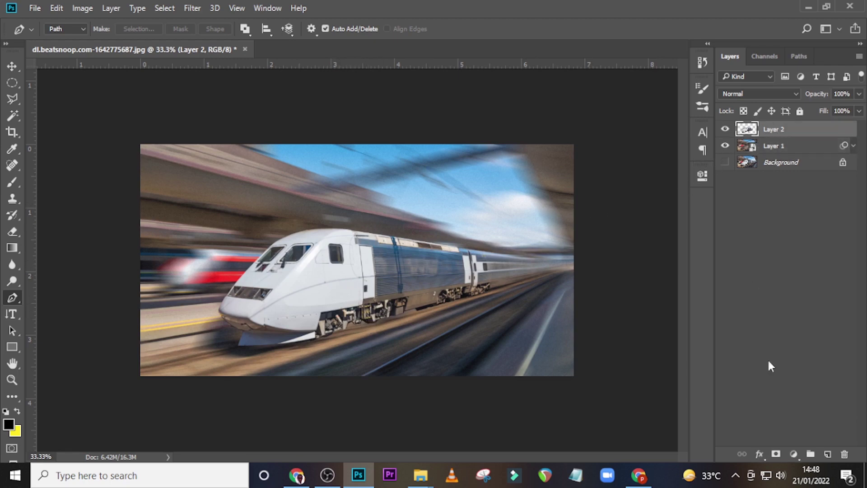
{"action": "left_click", "coordinate": [777, 455]}
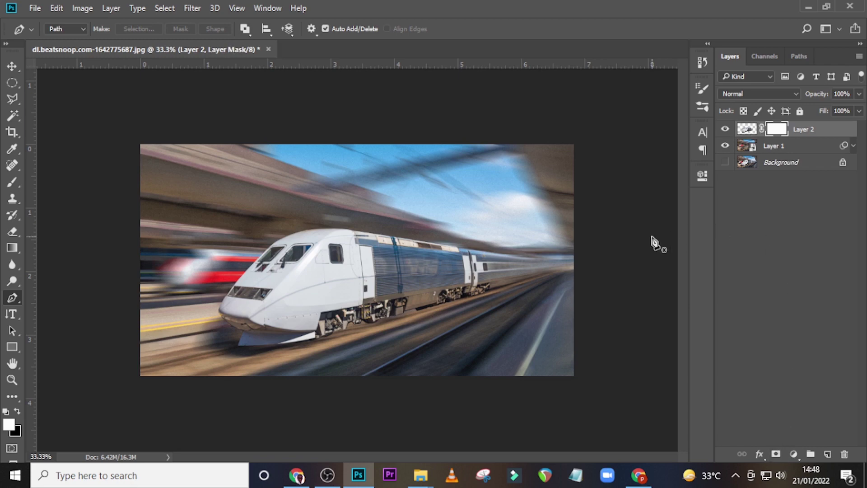
- Paint black on Layer 2's mask over the train's far rear carriages with a 700 px soft round brush at 100% opacity
{"action": "key", "text": "b"}
{"action": "left_click", "coordinate": [82, 28]}
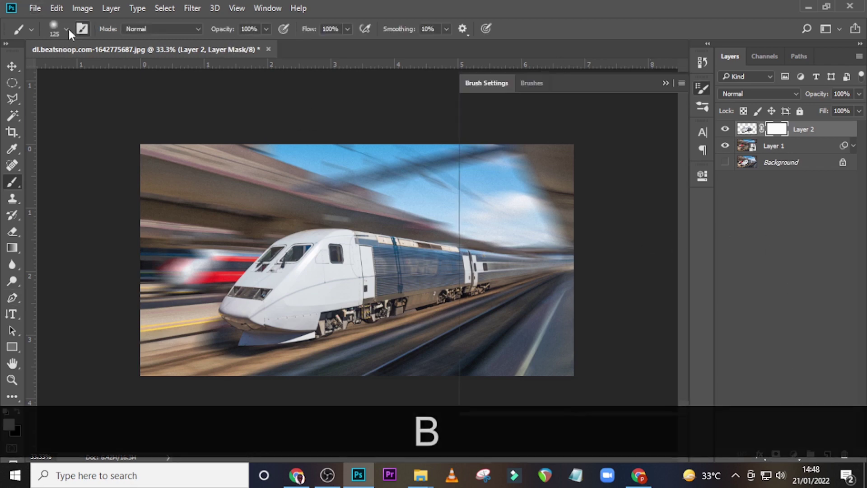
{"action": "left_click", "coordinate": [66, 28]}
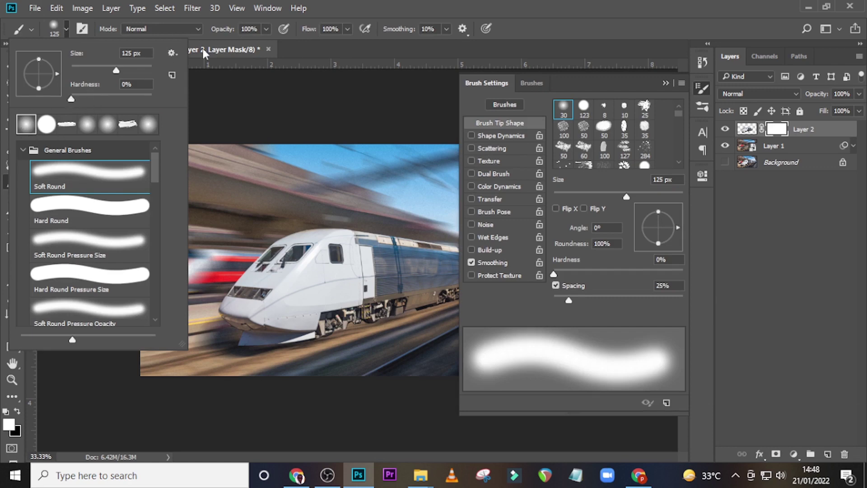
{"action": "left_click", "coordinate": [386, 6]}
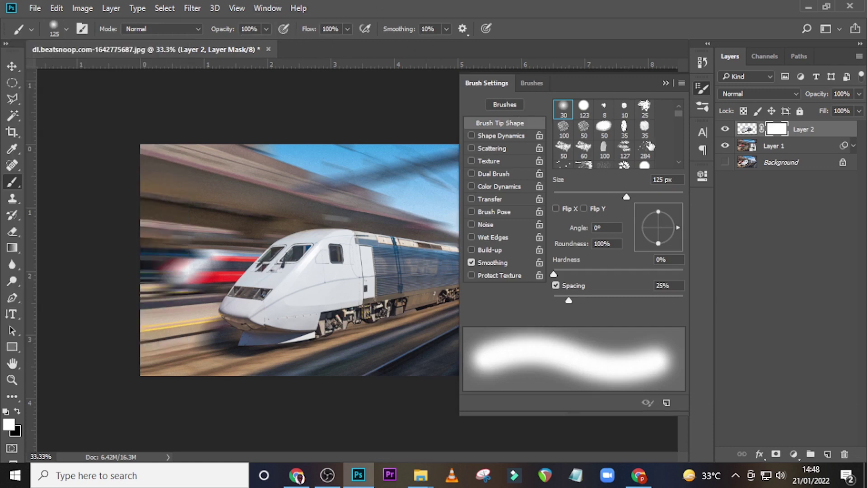
{"action": "left_click", "coordinate": [666, 83]}
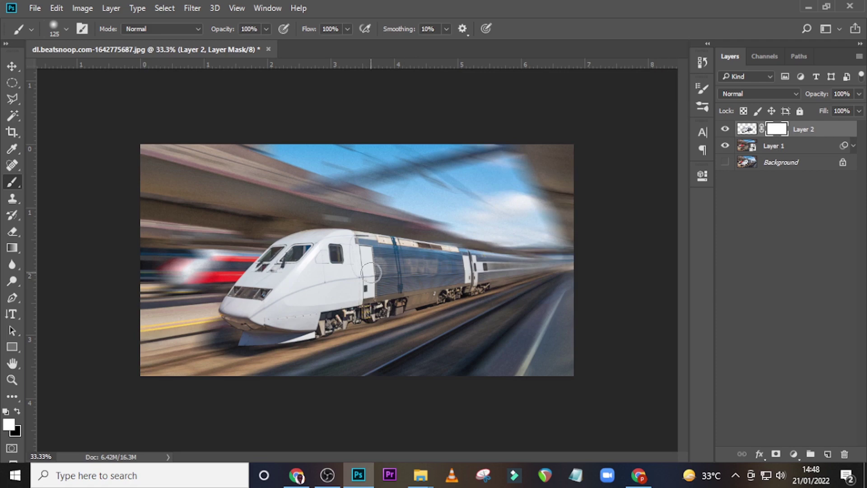
{"action": "key", "text": "bracketright"}
{"action": "key", "text": "bracketright"}
{"action": "key", "text": "bracketright"}
{"action": "key", "text": "bracketright"}
{"action": "key", "text": "bracketright"}
{"action": "key", "text": "bracketright"}
{"action": "key", "text": "bracketright"}
{"action": "key", "text": "bracketright"}
{"action": "key", "text": "bracketright"}
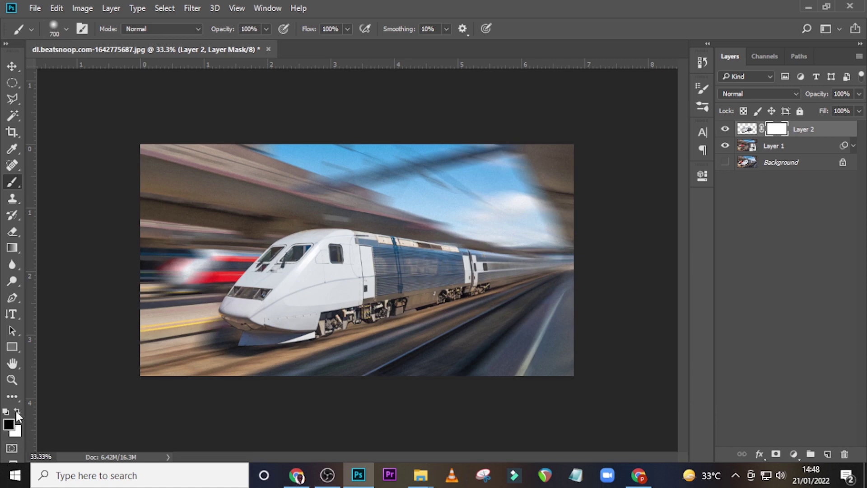
{"action": "mouse_move", "coordinate": [461, 329]}
{"action": "left_mouse_down"}
{"action": "mouse_move", "coordinate": [508, 285]}
{"action": "mouse_move", "coordinate": [511, 269]}
{"action": "mouse_move", "coordinate": [542, 261]}
{"action": "left_mouse_up"}
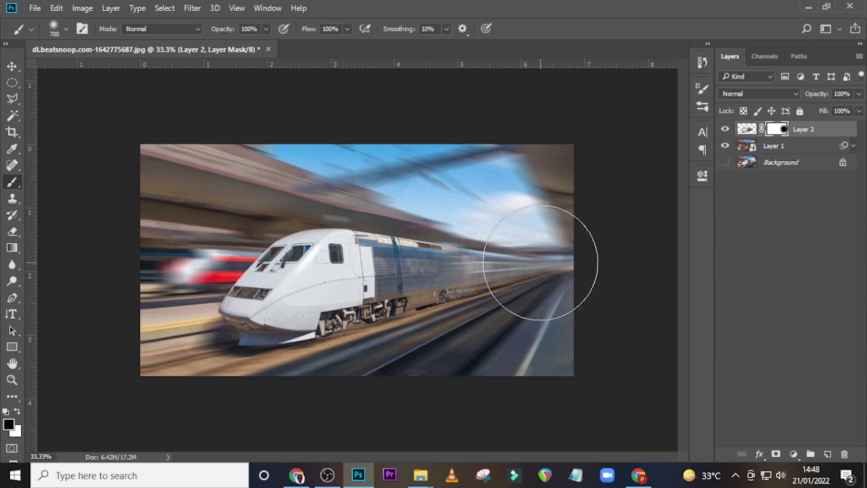
- Lower the brush opacity to 46% and paint Layer 2's mask to fade the train's body gradually up to behind the white cab
{"action": "left_click", "coordinate": [265, 29]}
{"action": "left_click_drag", "start_coordinate": [265, 44], "coordinate": [233, 44]}
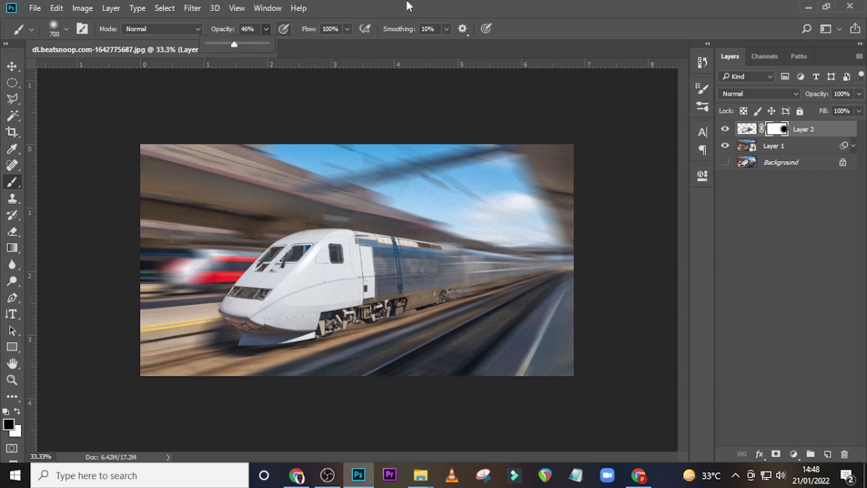
{"action": "mouse_move", "coordinate": [450, 262]}
{"action": "left_mouse_down"}
{"action": "mouse_move", "coordinate": [453, 315]}
{"action": "mouse_move", "coordinate": [433, 348]}
{"action": "left_mouse_up"}
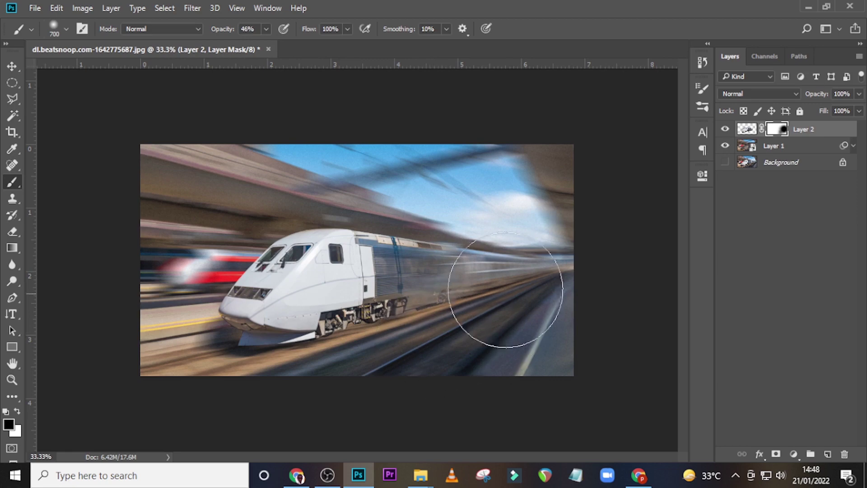
{"action": "left_click_drag", "start_coordinate": [547, 219], "coordinate": [430, 193]}
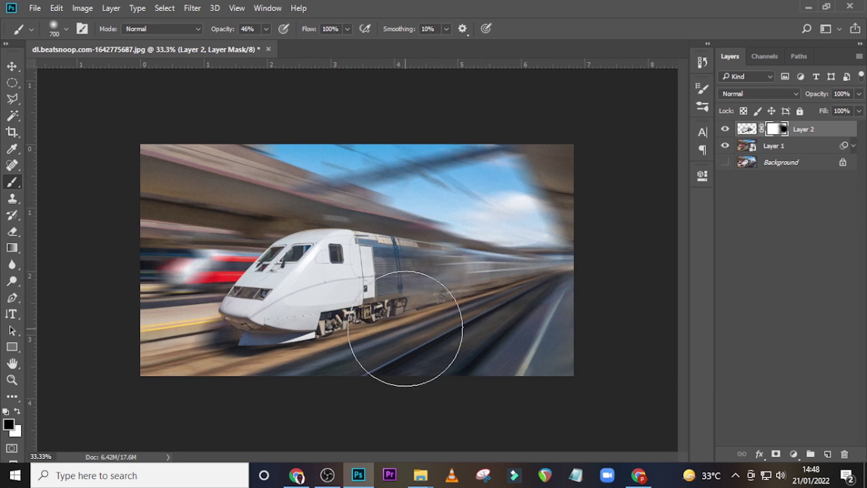
{"action": "mouse_move", "coordinate": [410, 330]}
{"action": "left_mouse_down"}
{"action": "mouse_move", "coordinate": [464, 334]}
{"action": "mouse_move", "coordinate": [423, 332]}
{"action": "mouse_move", "coordinate": [472, 319]}
{"action": "left_mouse_up"}
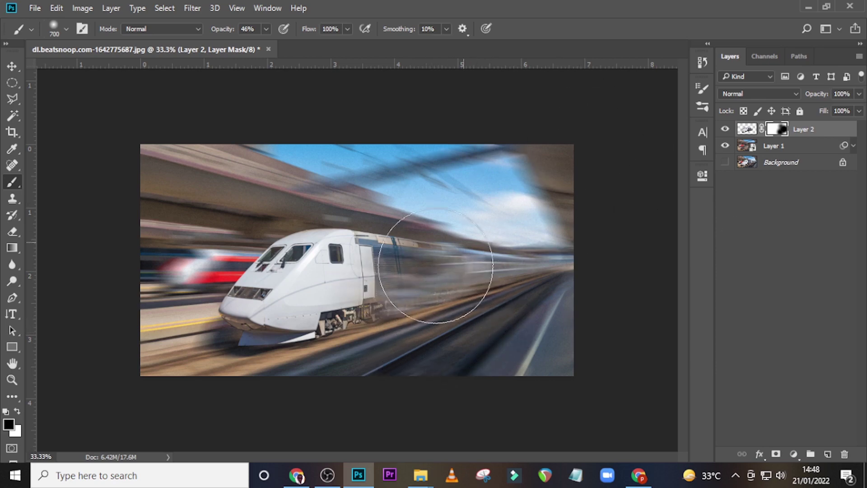
- Add a Curves adjustment layer above Layer 2, anchoring the RGB curve's midpoint and pulling the shadows slightly down for more contrast
{"action": "left_click", "coordinate": [793, 453]}
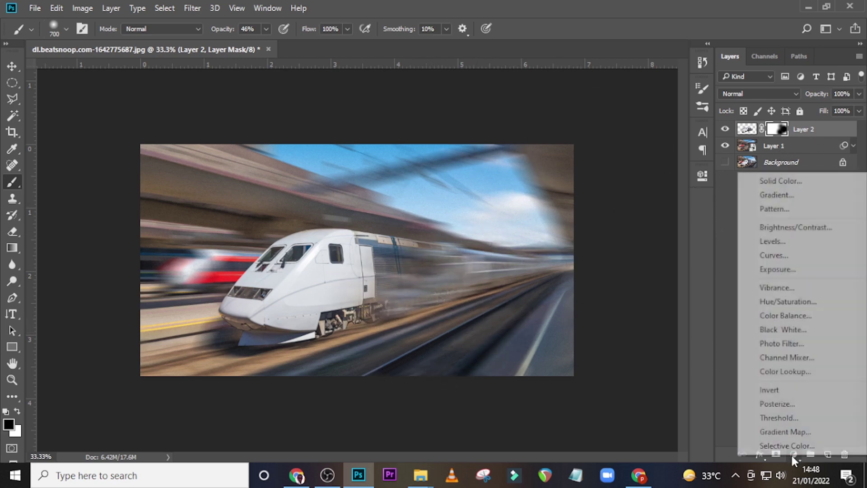
{"action": "left_click", "coordinate": [779, 253]}
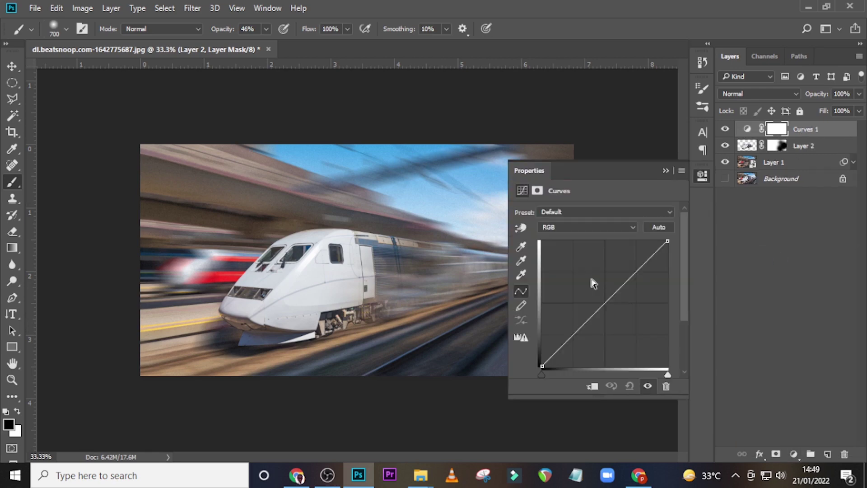
{"action": "left_click", "coordinate": [605, 302]}
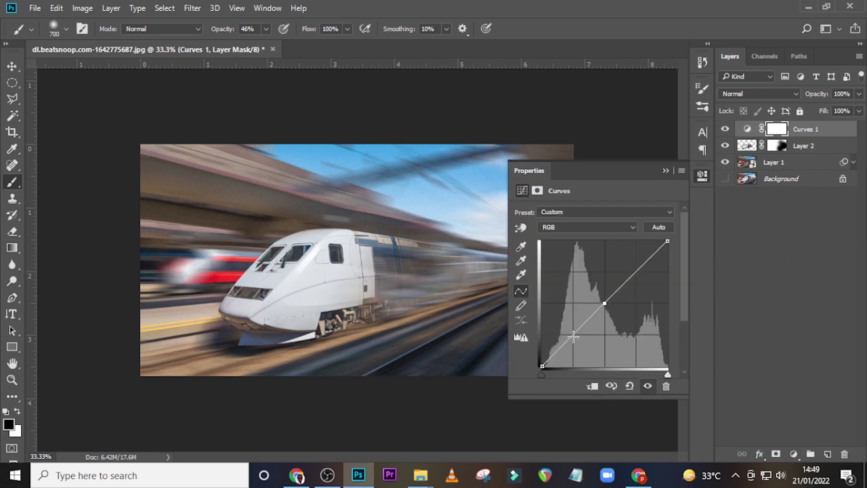
{"action": "left_click_drag", "start_coordinate": [573, 337], "coordinate": [577, 339]}
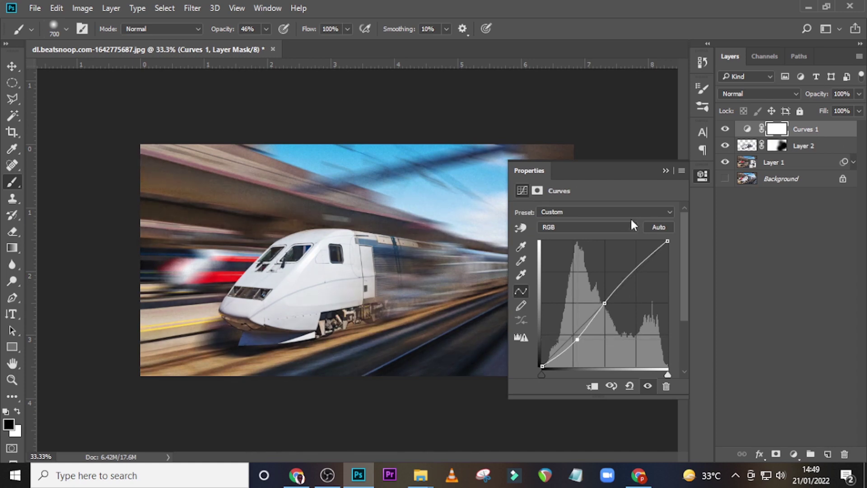
{"action": "left_click", "coordinate": [666, 170]}
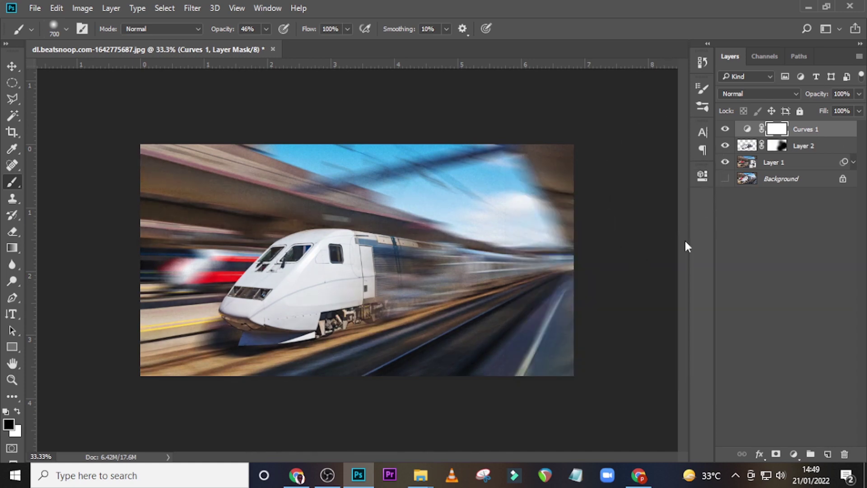